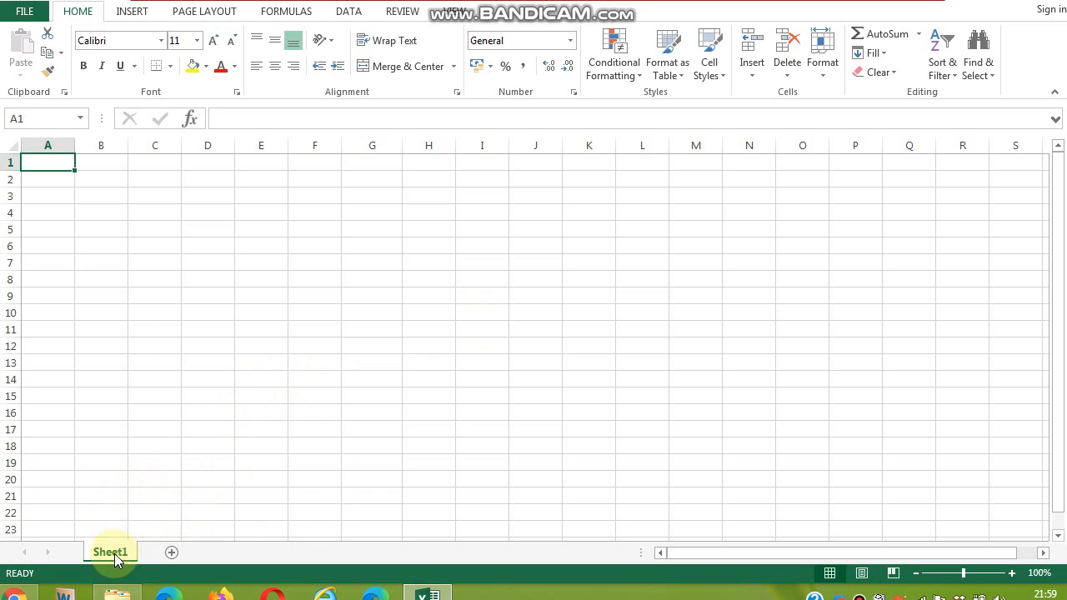
- Add two new worksheets and rename Sheet1 to 2019
{"action": "left_click", "coordinate": [172, 552]}
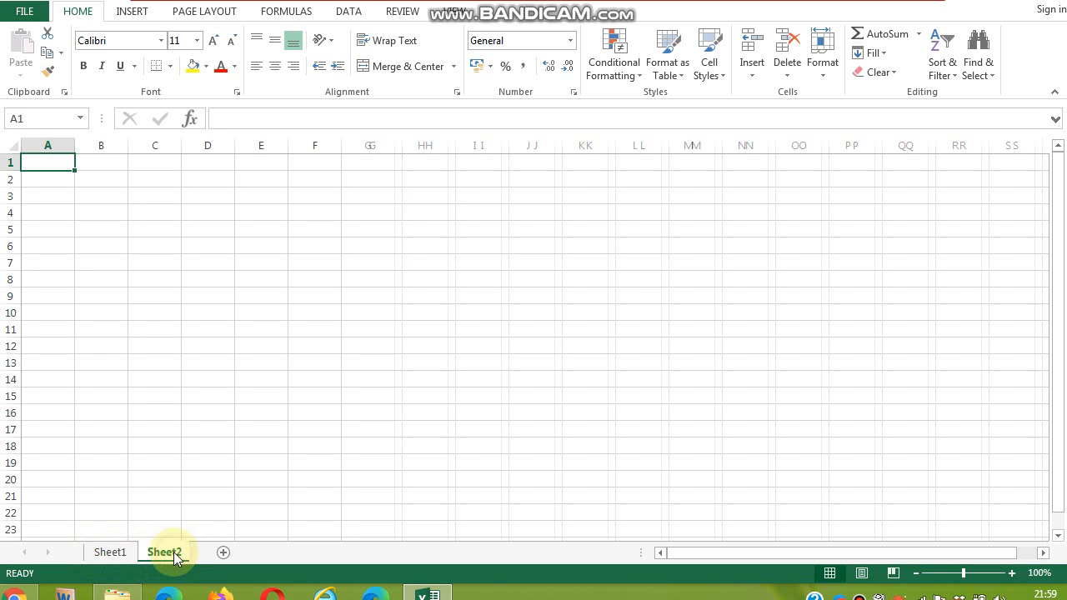
{"action": "left_click", "coordinate": [226, 553]}
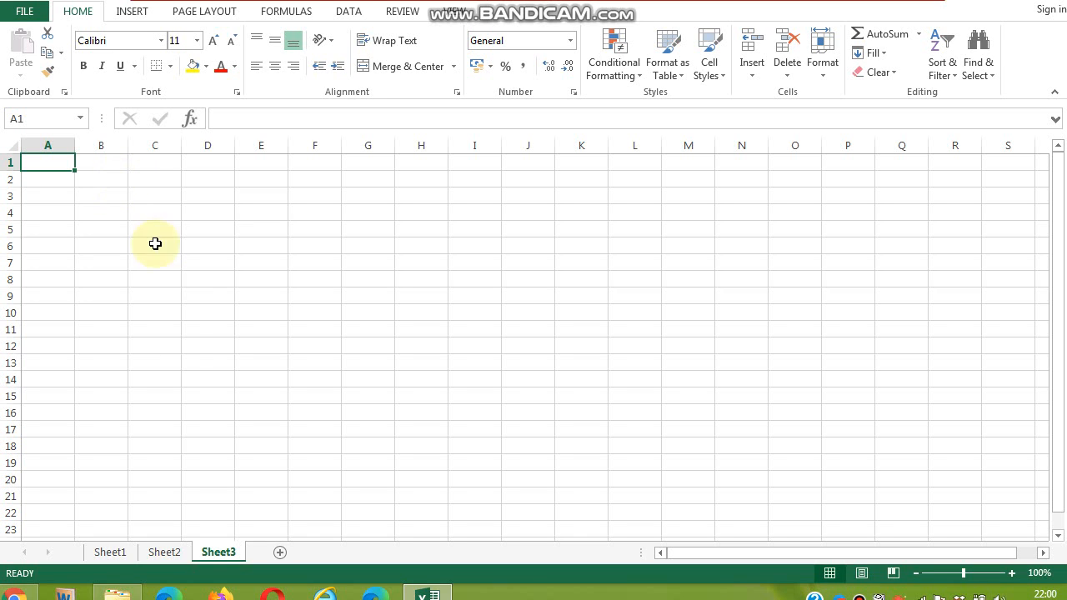
{"action": "double_click", "coordinate": [116, 552]}
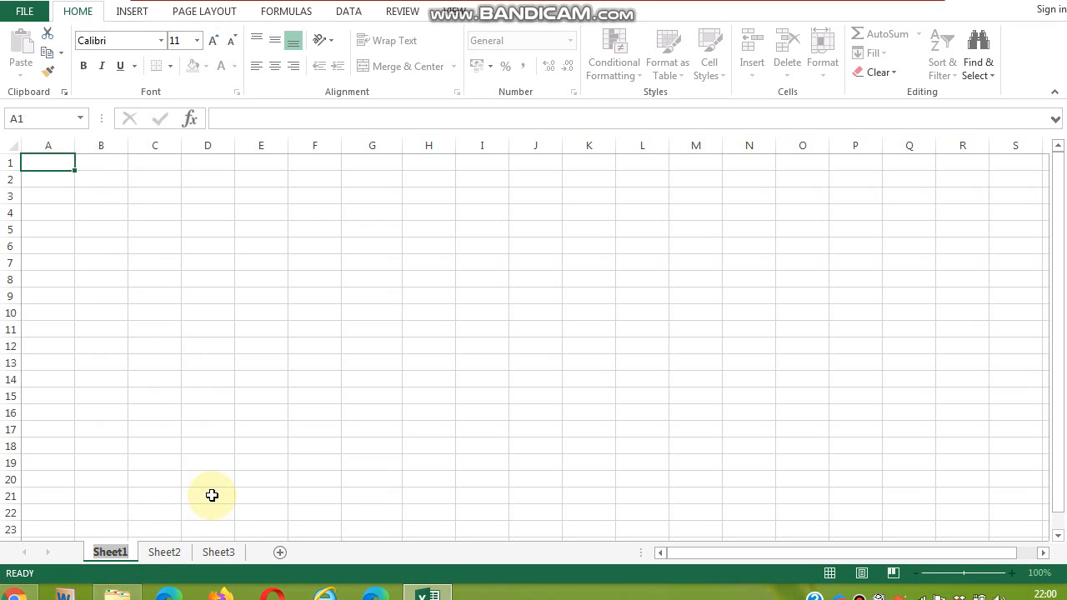
{"action": "type", "text": "2019"}
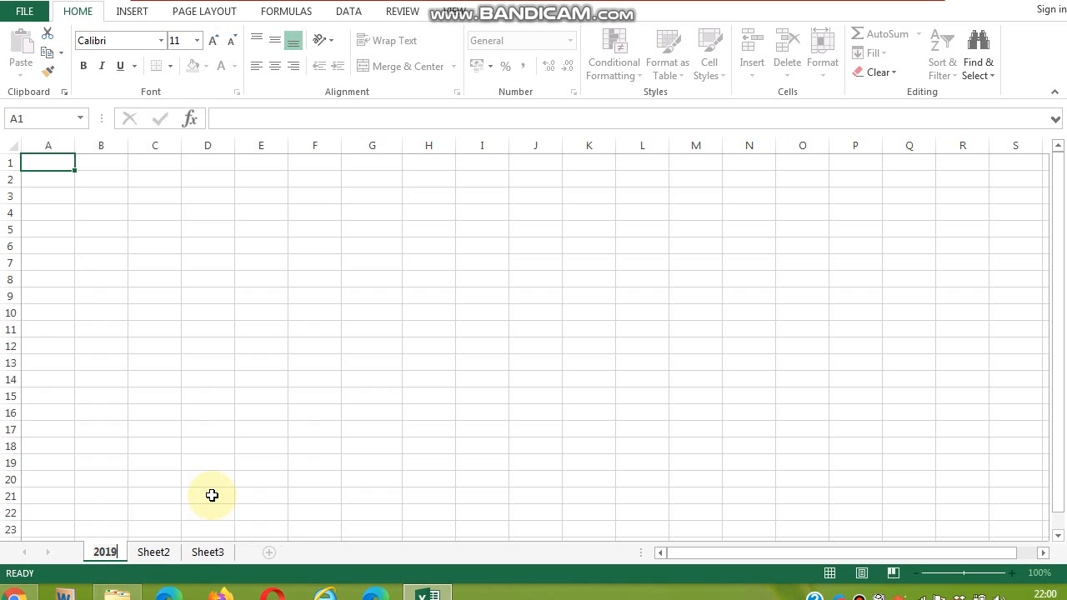
- Rename Sheet2 to 2020
{"action": "right_click", "coordinate": [162, 552]}
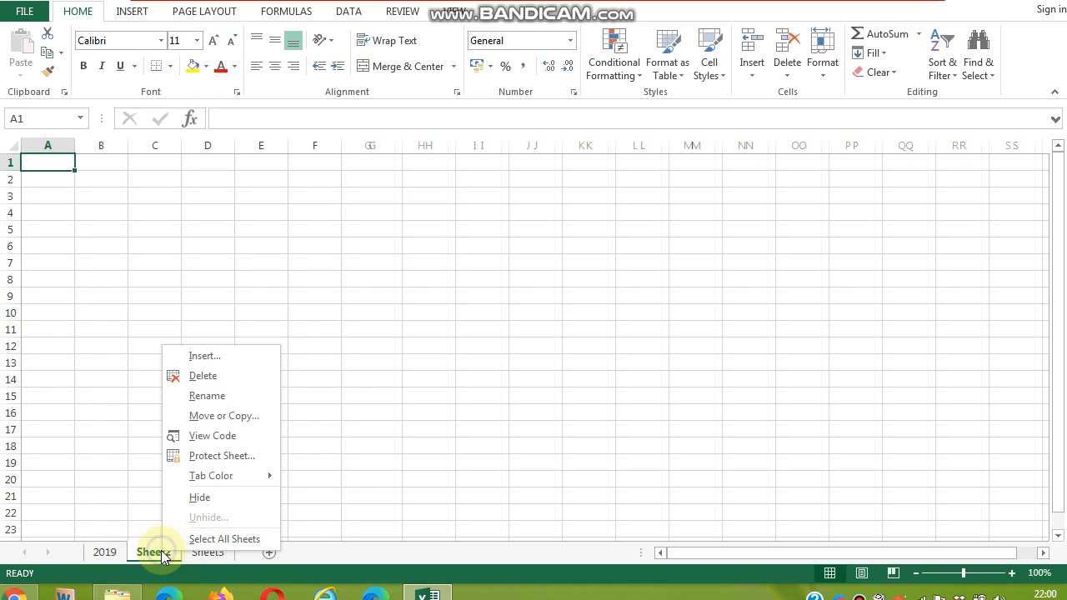
{"action": "left_click", "coordinate": [216, 398]}
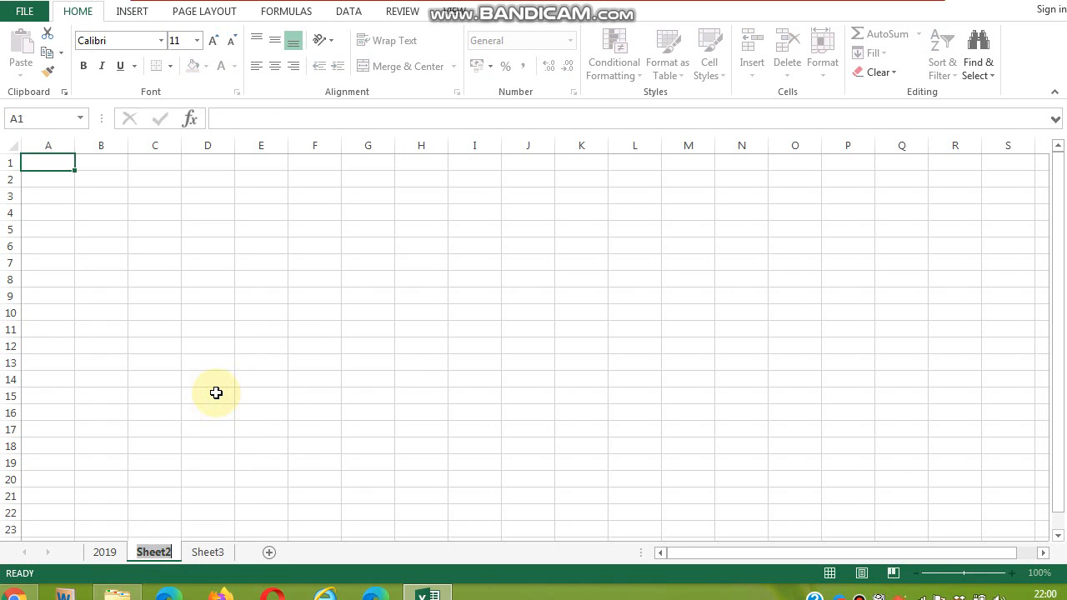
{"action": "type", "text": "202"}
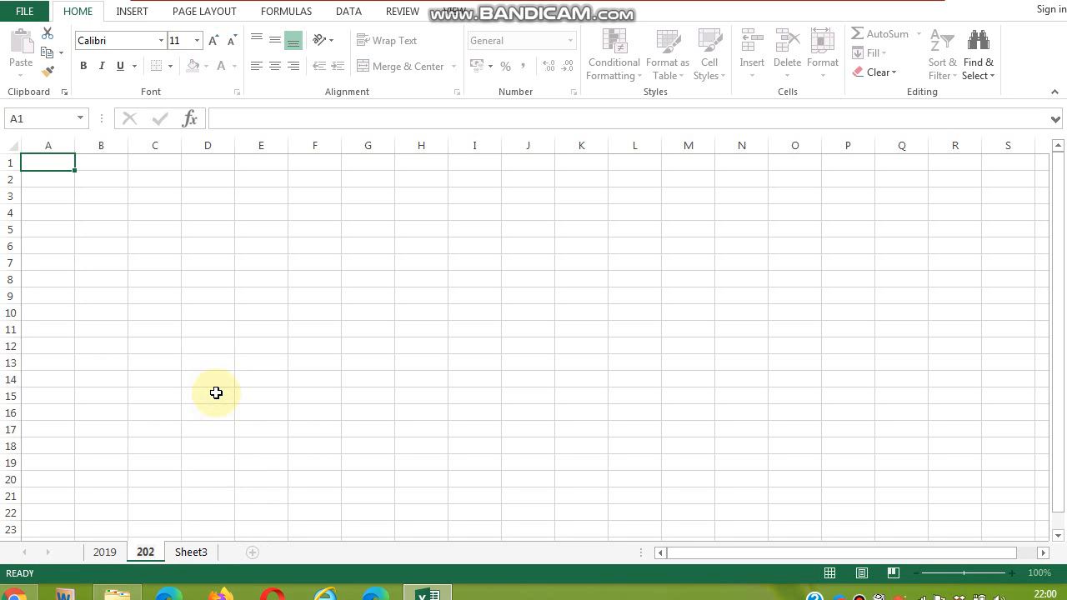
{"action": "type", "text": "0"}
- Rename Sheet3 to CONSOLIDATED SALES
{"action": "double_click", "coordinate": [207, 554]}
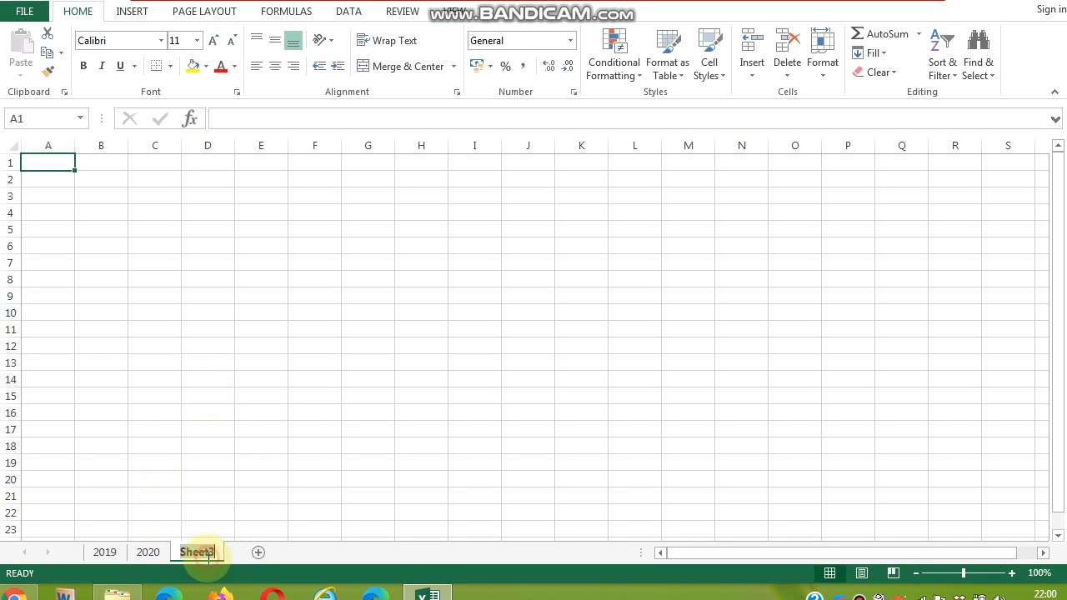
{"action": "type", "text": "co"}
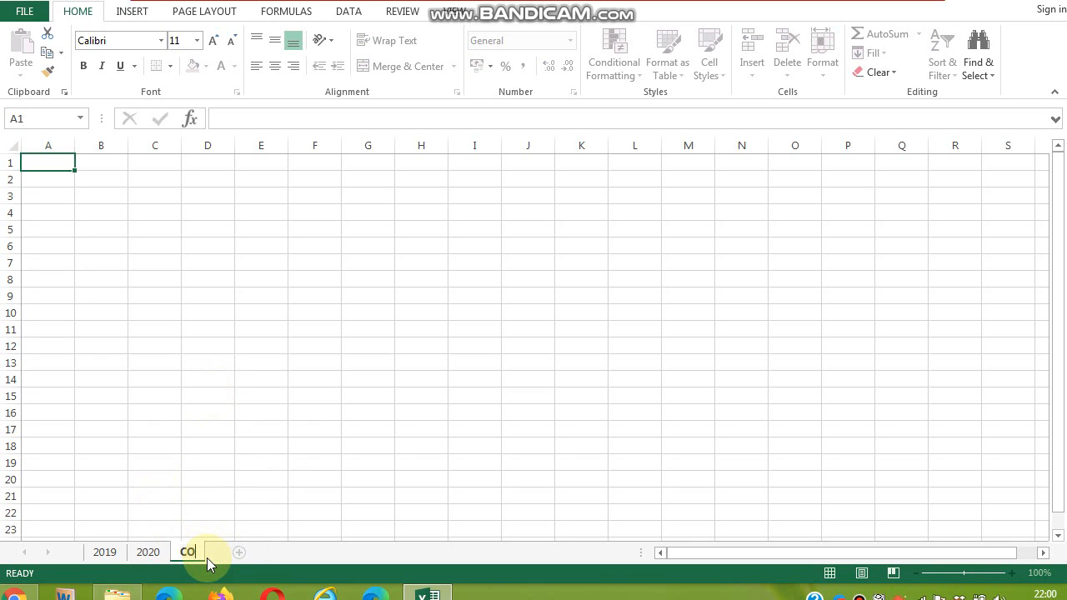
{"action": "type", "text": "NSOLIDATED "}
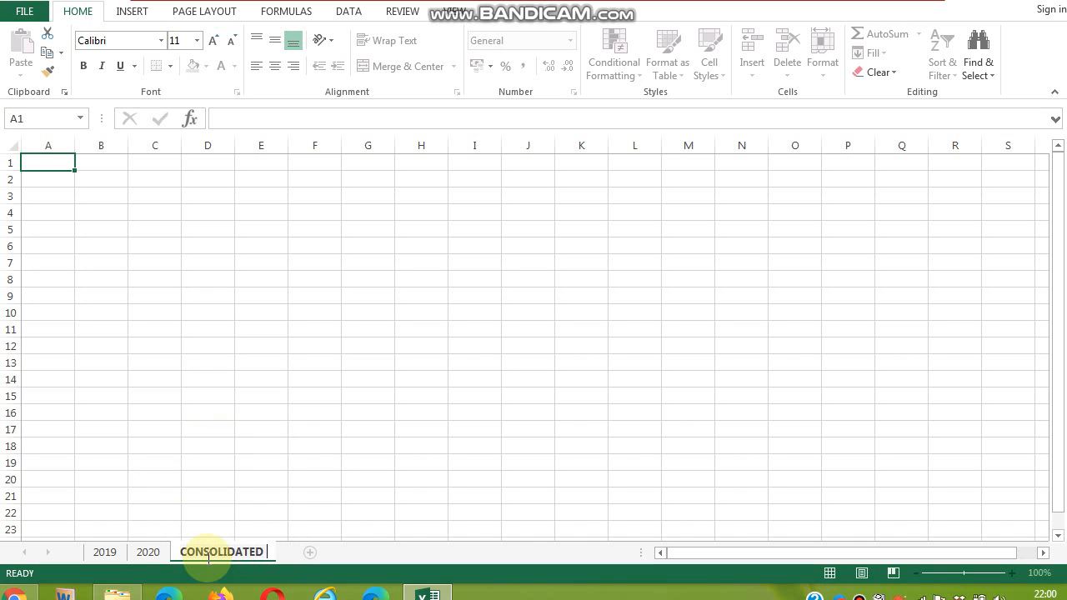
{"action": "type", "text": "SALES"}
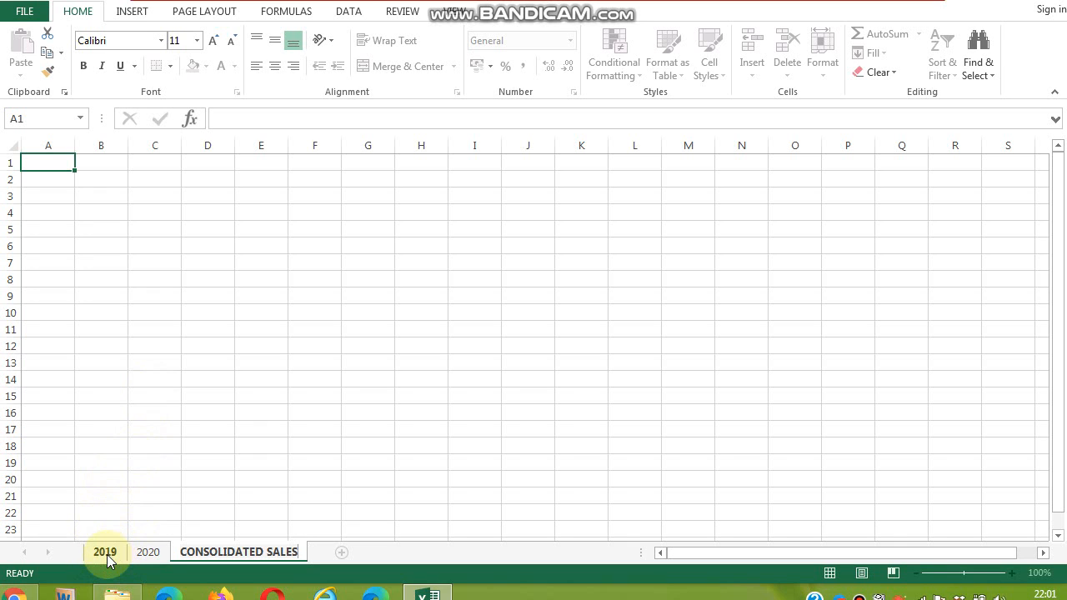
- With all three sheets grouped, merge and center cells C1:G2 and set the font colour to red
{"action": "left_click", "coordinate": [106, 553]}
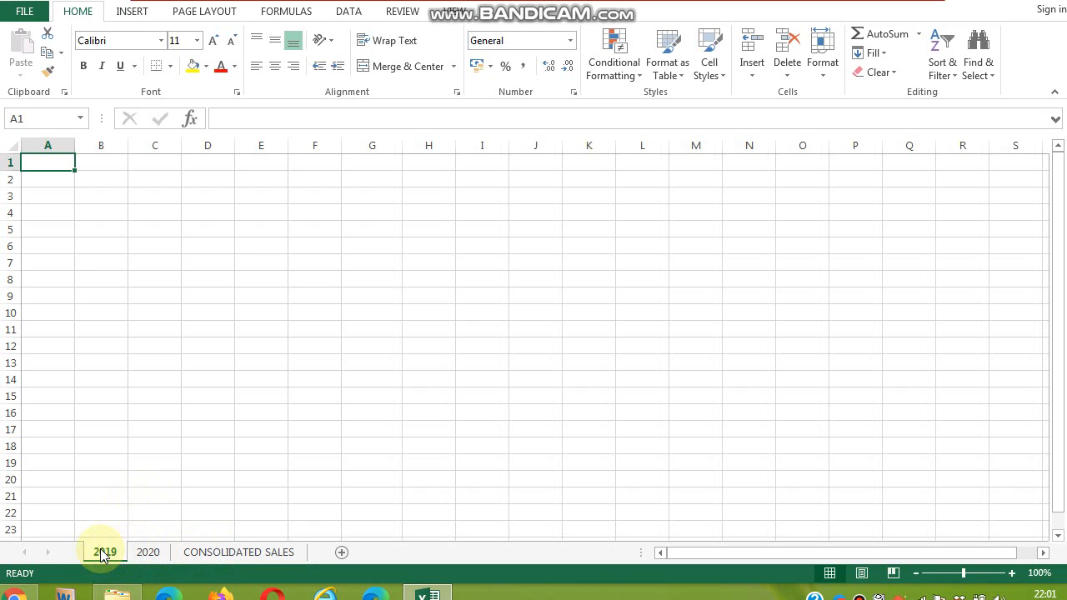
{"action": "left_click", "coordinate": [260, 553], "text": "shift"}
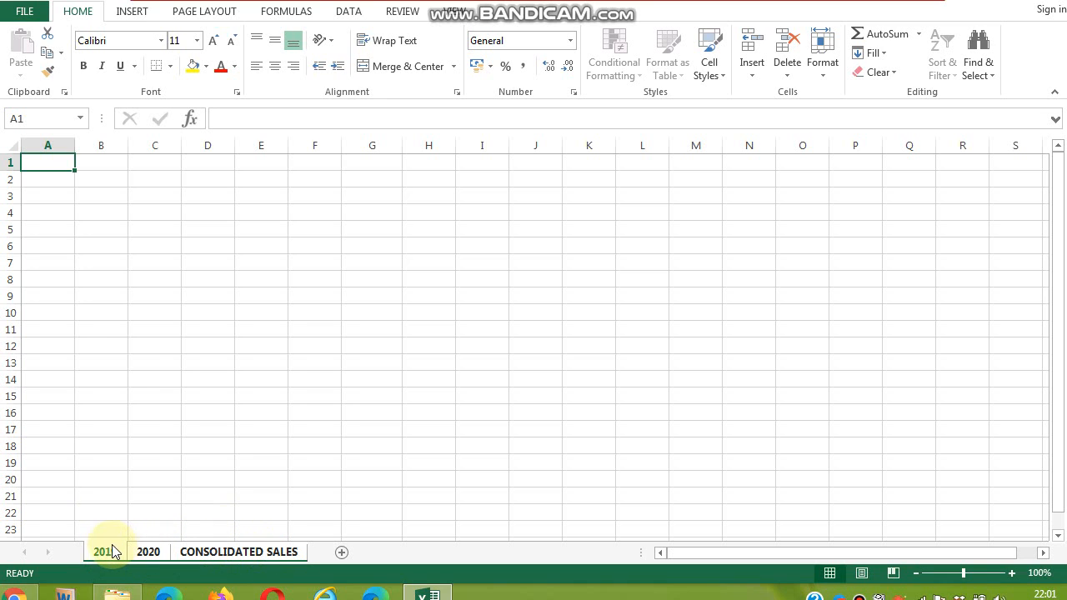
{"action": "left_click", "coordinate": [136, 163]}
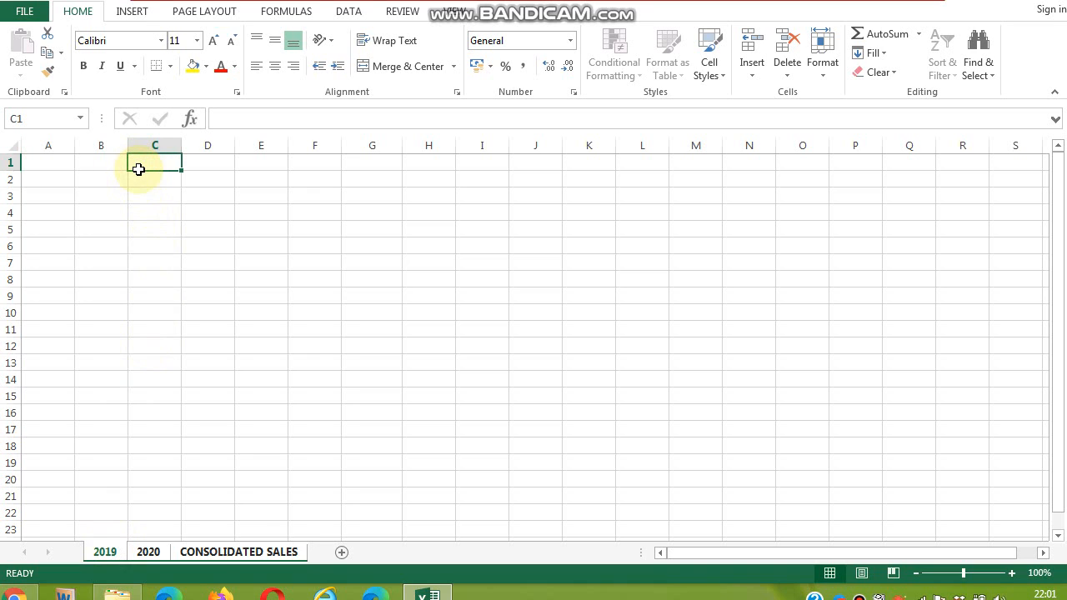
{"action": "left_click_drag", "start_coordinate": [136, 167], "coordinate": [358, 182]}
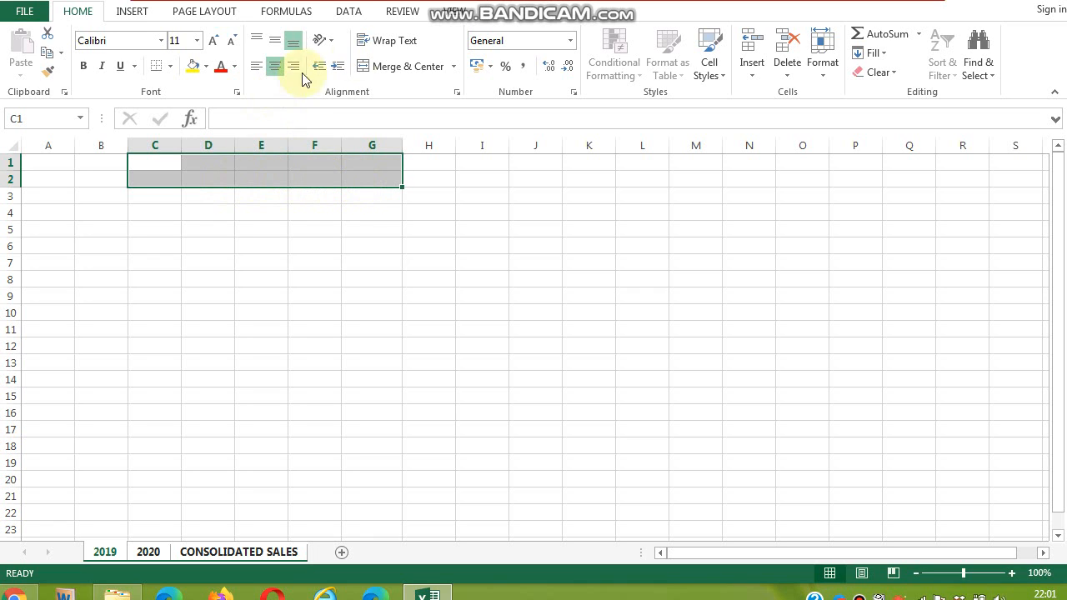
{"action": "left_click", "coordinate": [425, 68]}
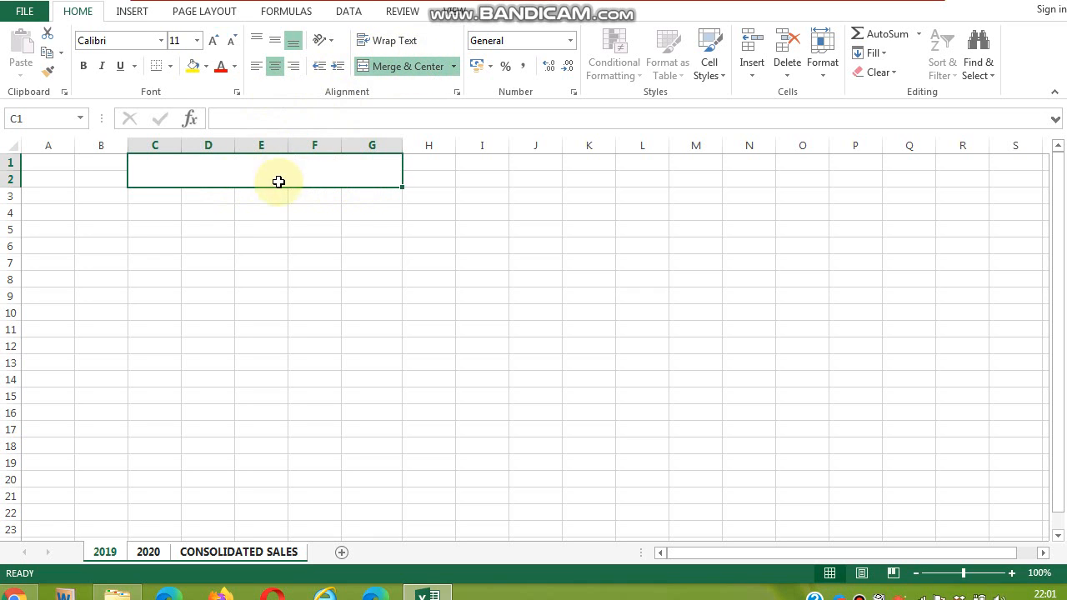
{"action": "left_click", "coordinate": [223, 68]}
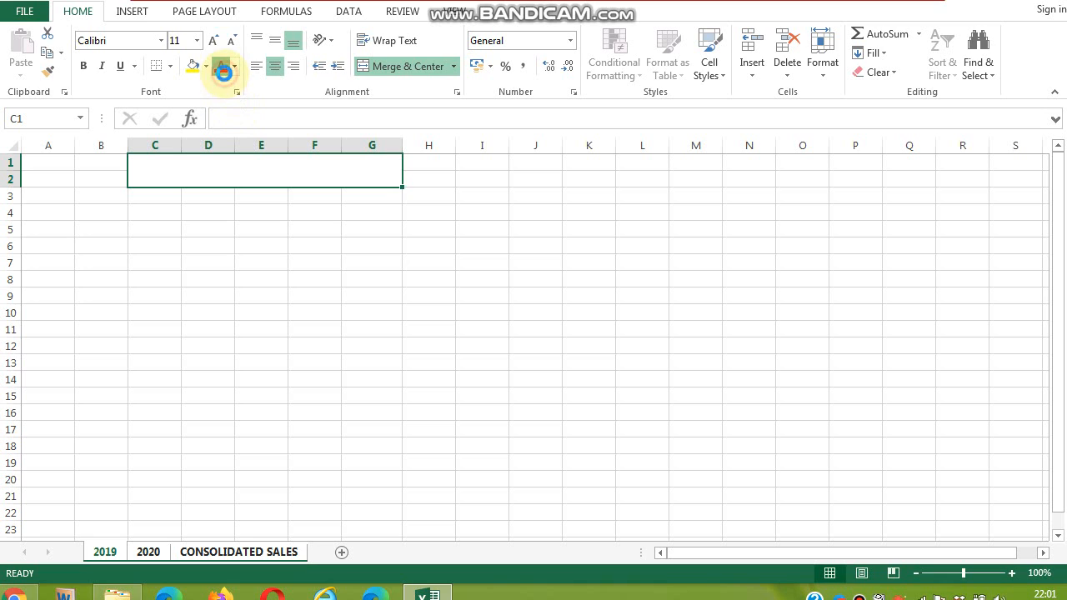
- Enter the title CONSOLIDATING FIRST QUARTER SALES - in the merged cell
{"action": "double_click", "coordinate": [223, 168]}
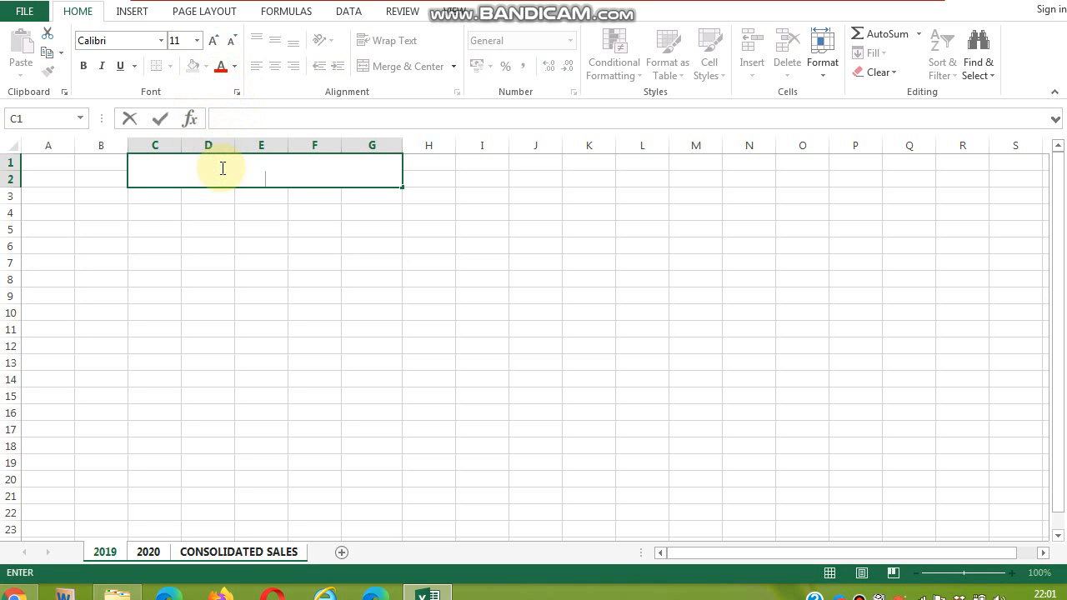
{"action": "type", "text": "CONSOLIDATIN"}
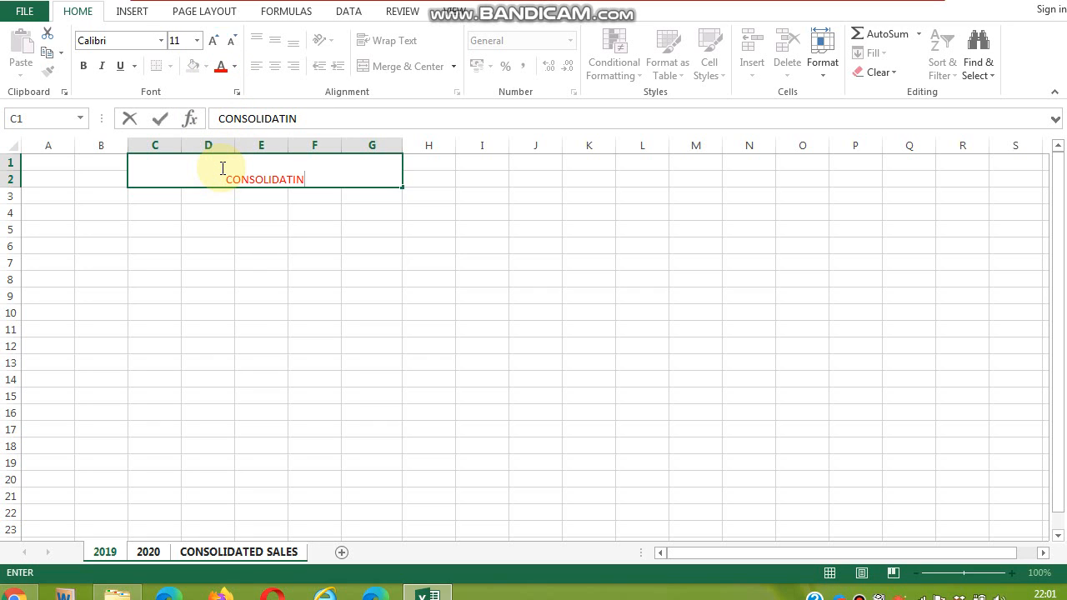
{"action": "type", "text": "G FIRST "}
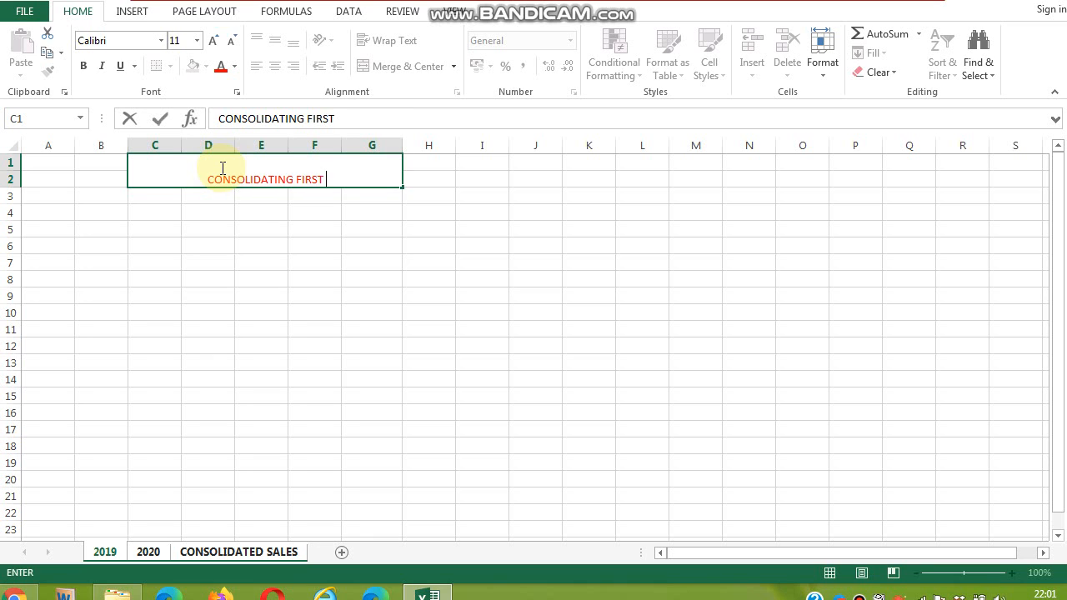
{"action": "type", "text": "QUARTER"}
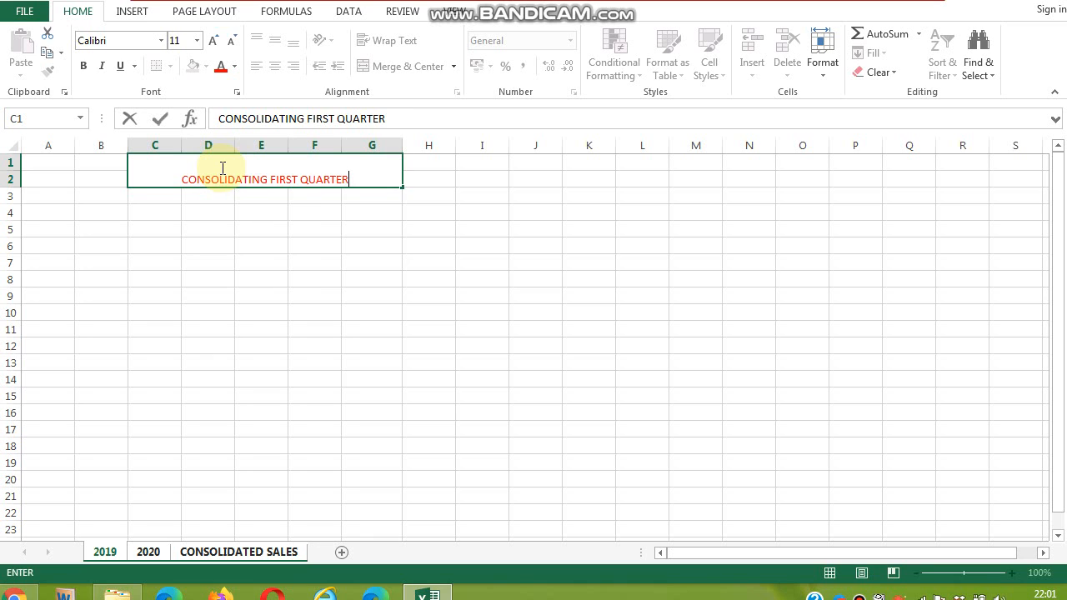
{"action": "type", "text": " SALES -"}
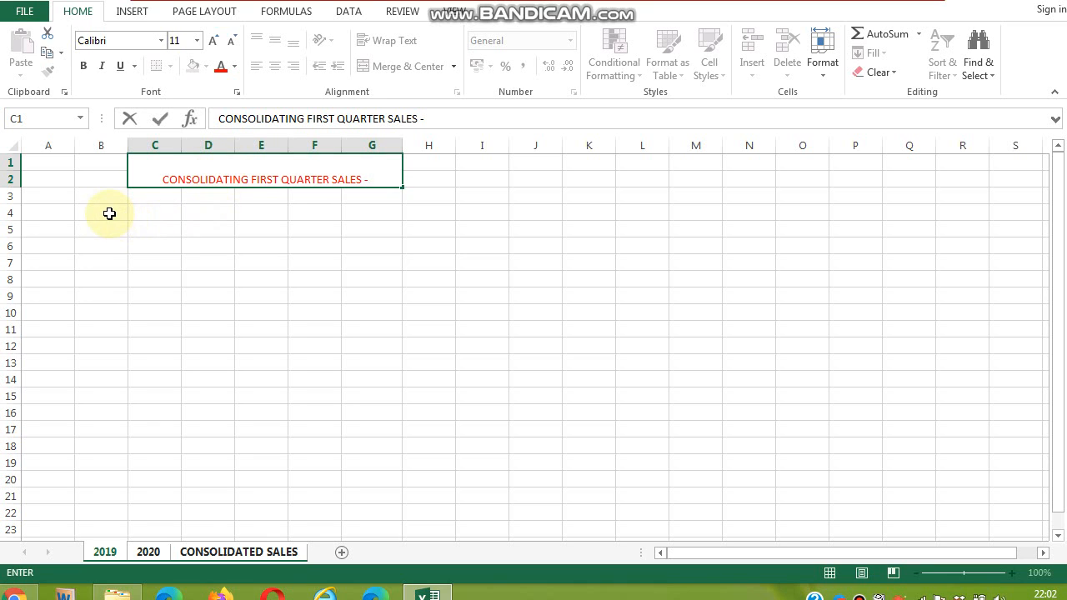
- Enter the header BRANDS in cell C4
{"action": "left_click", "coordinate": [110, 213]}
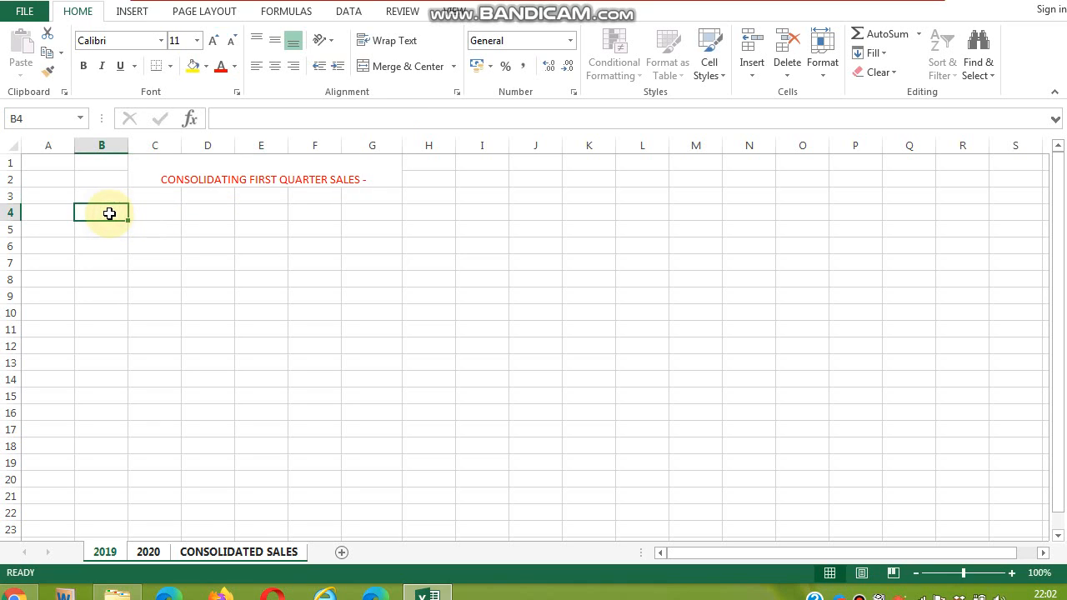
{"action": "double_click", "coordinate": [153, 214]}
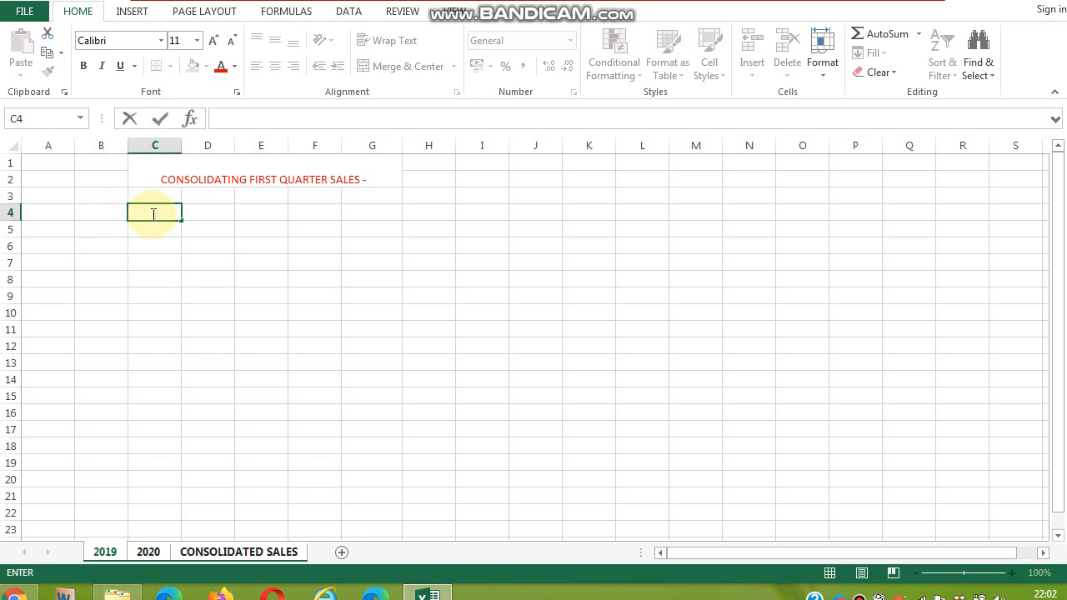
{"action": "type", "text": "BRANDS"}
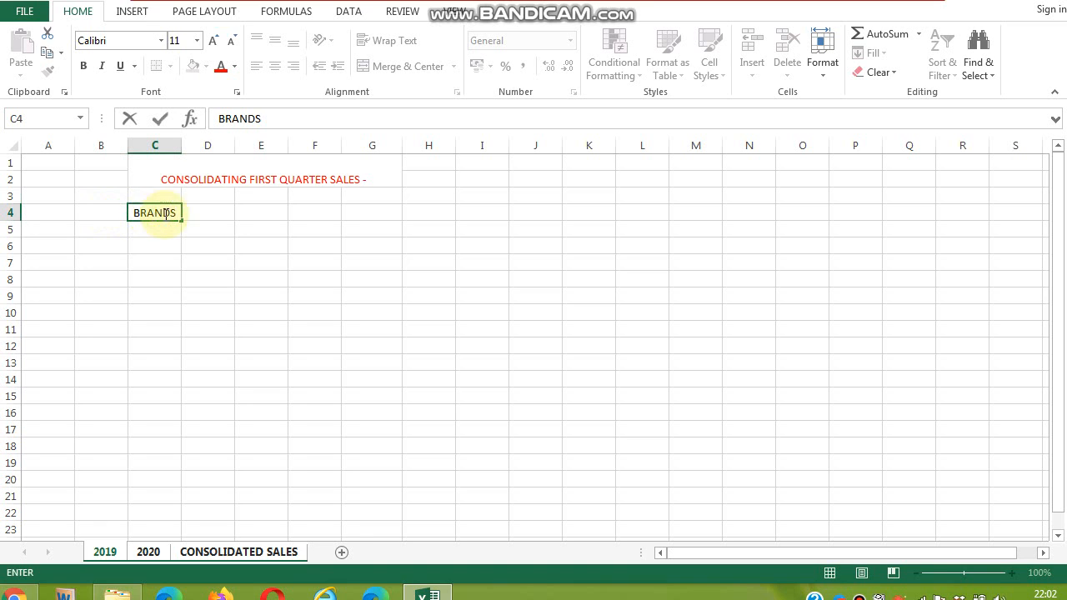
- Enter the month headers JAN, FEB and MARCH in cells D4 through F4
{"action": "left_click", "coordinate": [221, 215]}
{"action": "double_click", "coordinate": [221, 216]}
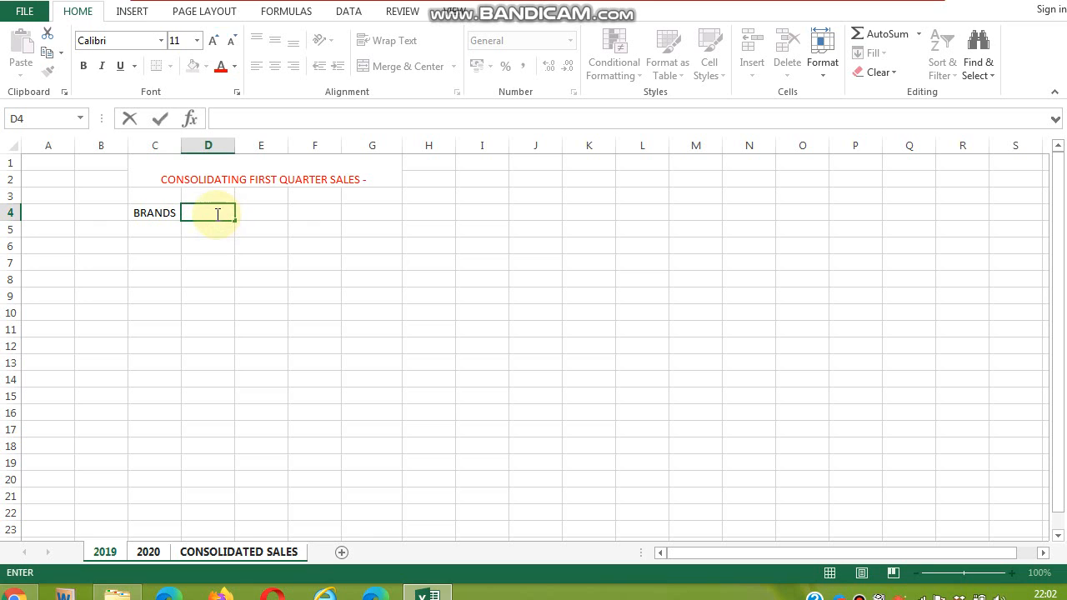
{"action": "type", "text": "JAN"}
{"action": "key", "text": "Tab"}
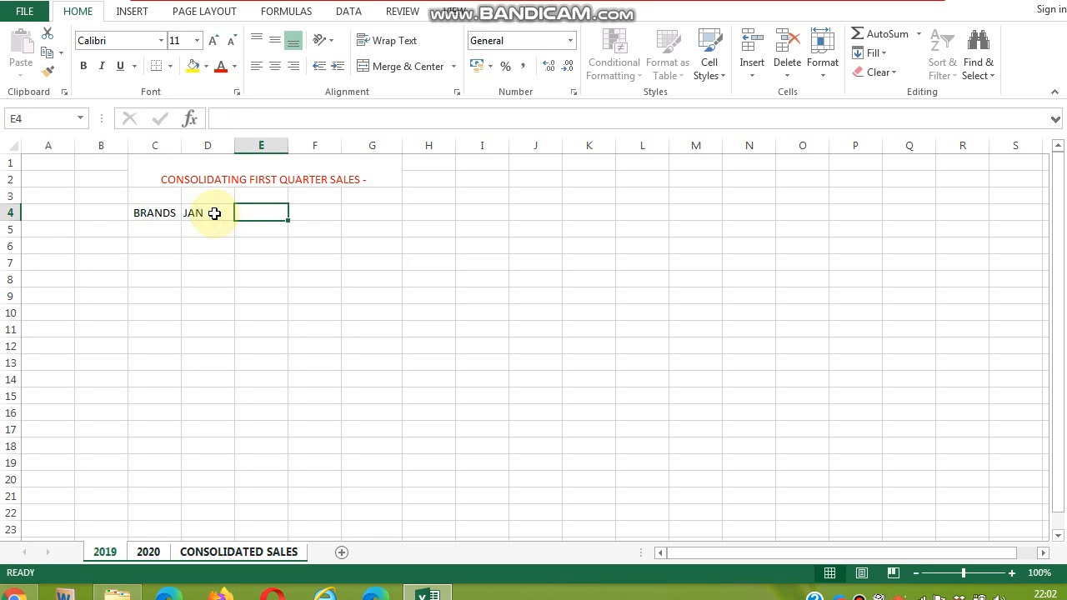
{"action": "type", "text": "FEB"}
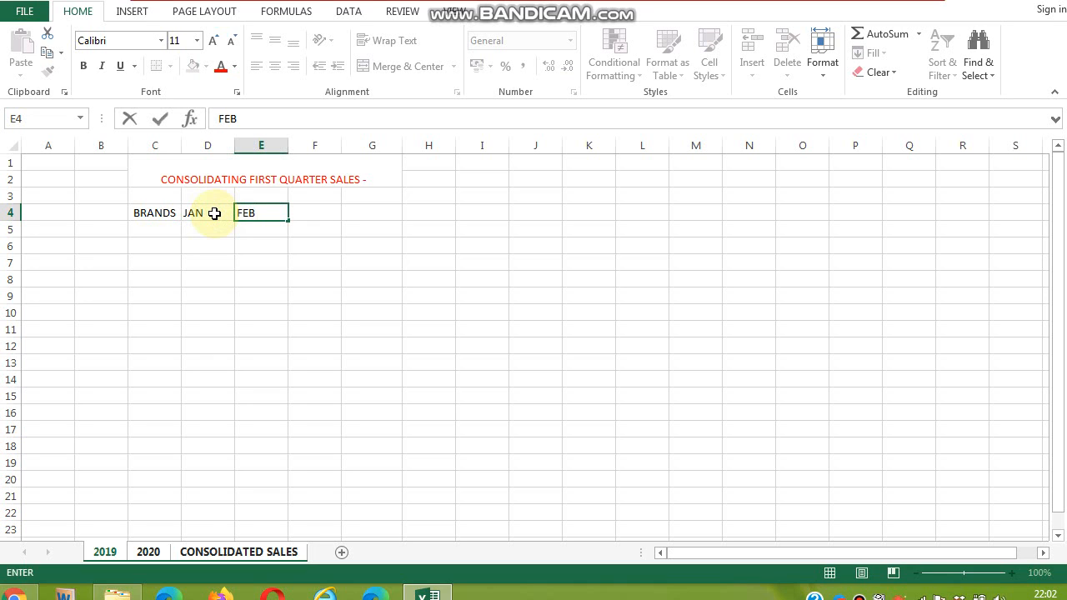
{"action": "key", "text": "Tab"}
{"action": "type", "text": "ARCH"}
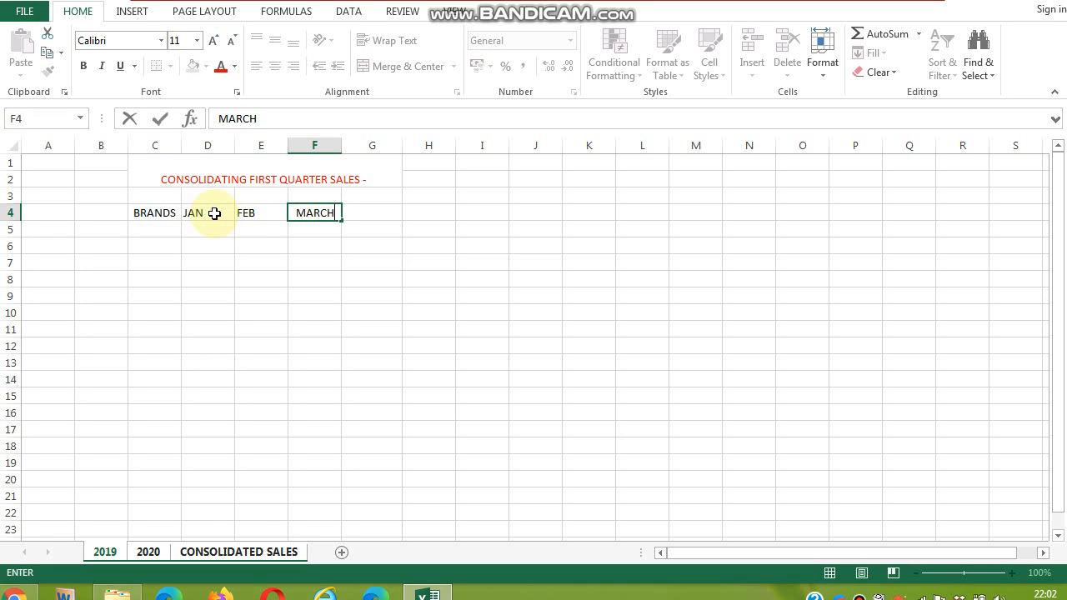
- Enter the brand names ALTO, SWIFT, ESTEEM, SANTRO and ASCENT in cells C5 through C9
{"action": "left_click", "coordinate": [161, 231]}
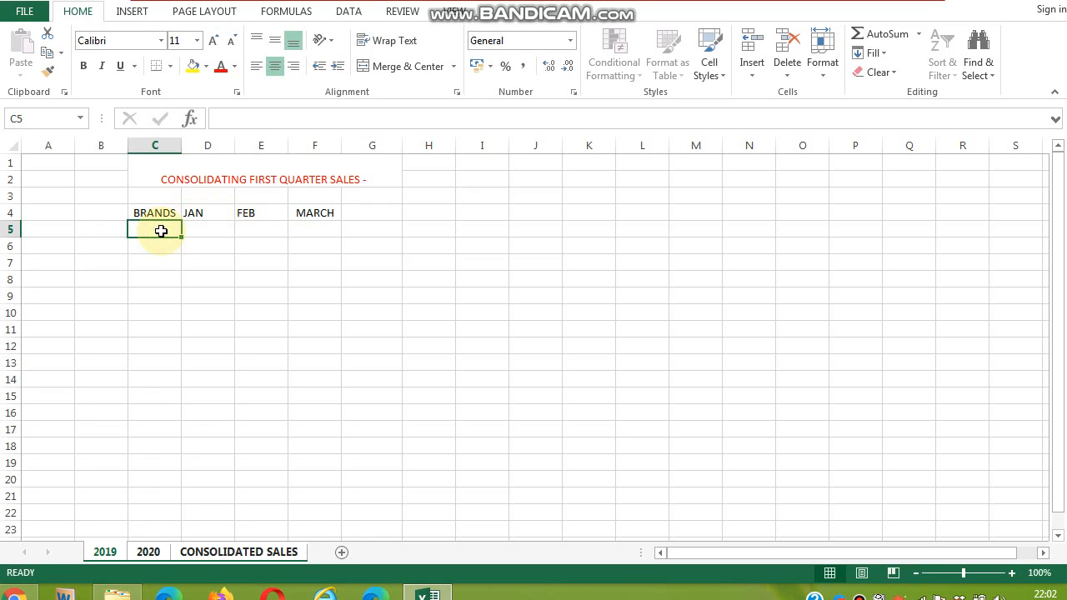
{"action": "double_click", "coordinate": [161, 231]}
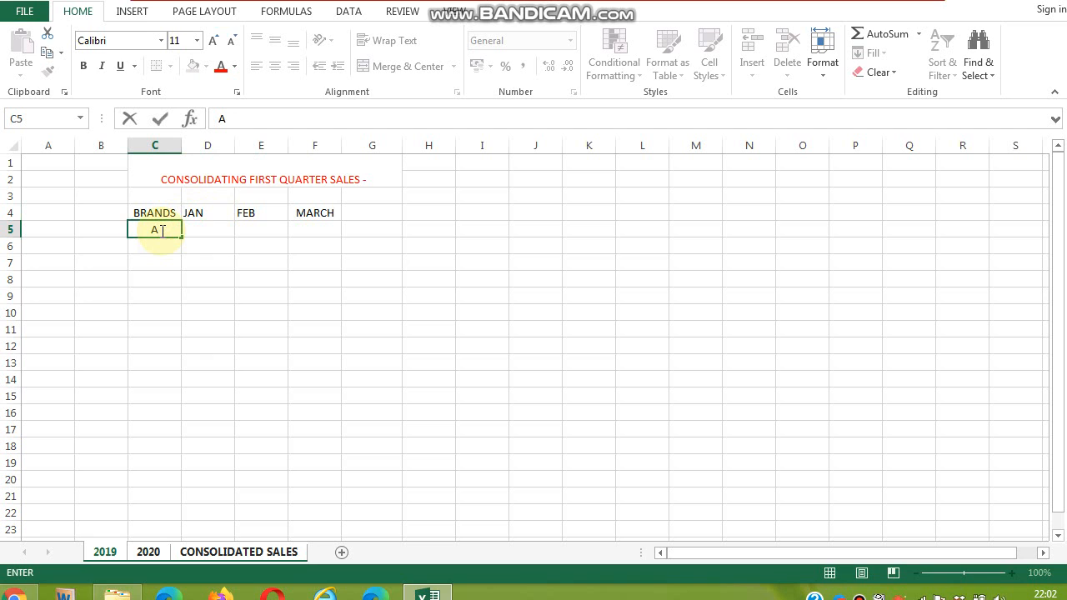
{"action": "type", "text": "ALTO"}
{"action": "key", "text": "Return"}
{"action": "type", "text": "S"}
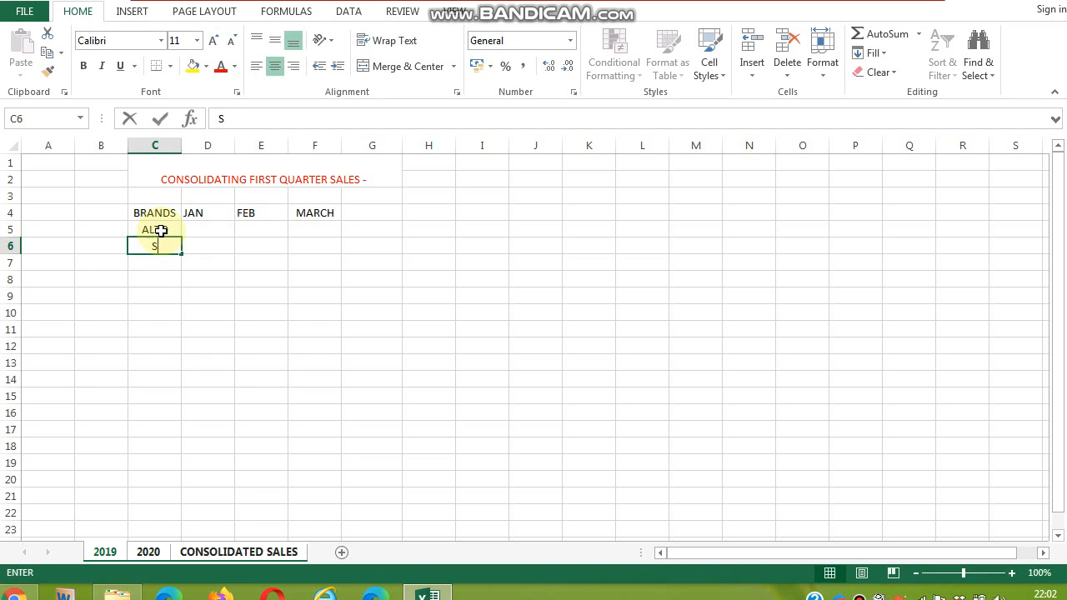
{"action": "type", "text": "WIFT"}
{"action": "key", "text": "Return"}
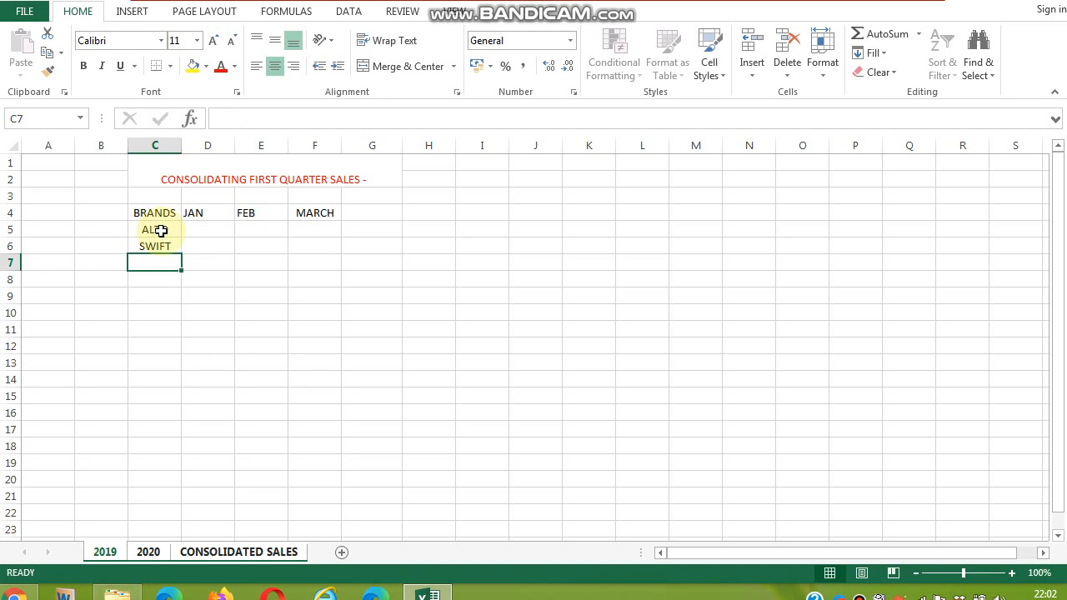
{"action": "type", "text": "ESTEEM"}
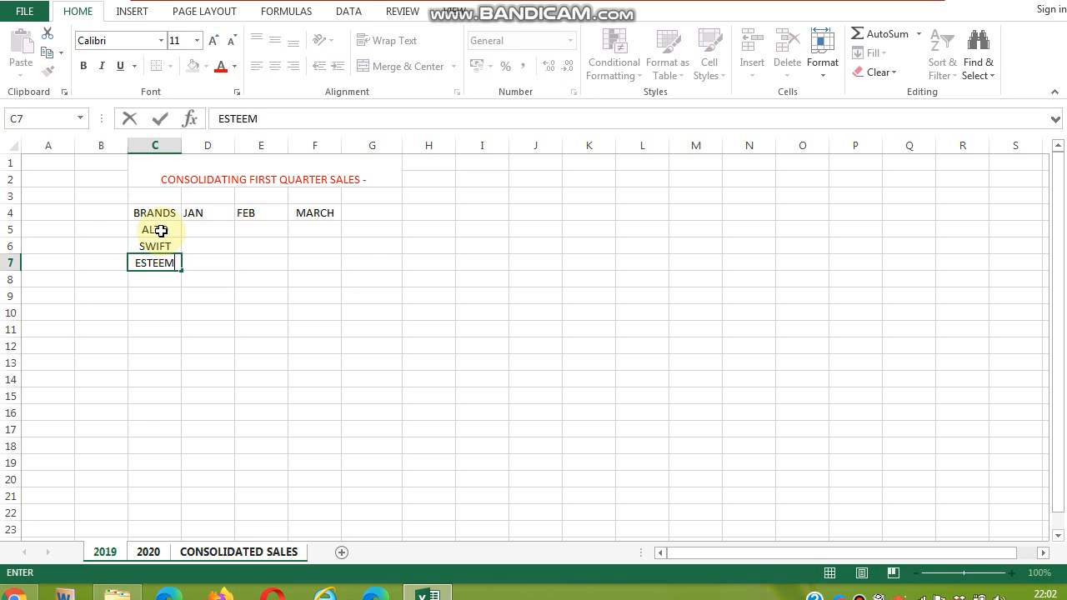
{"action": "key", "text": "Return"}
{"action": "type", "text": "S"}
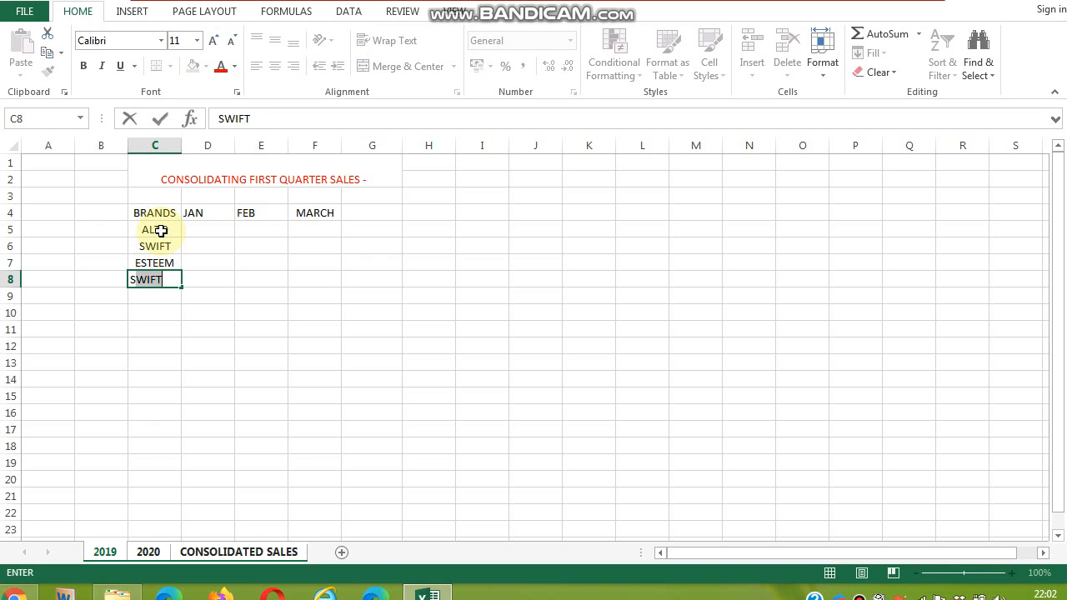
{"action": "type", "text": "ANTRO"}
{"action": "key", "text": "Return"}
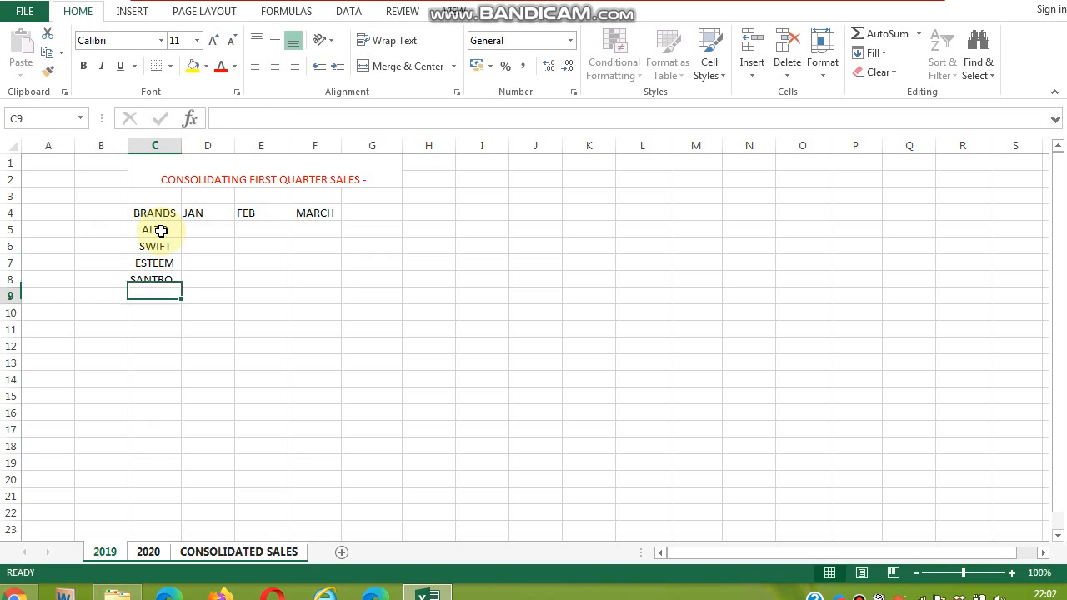
{"action": "type", "text": "ASCENT"}
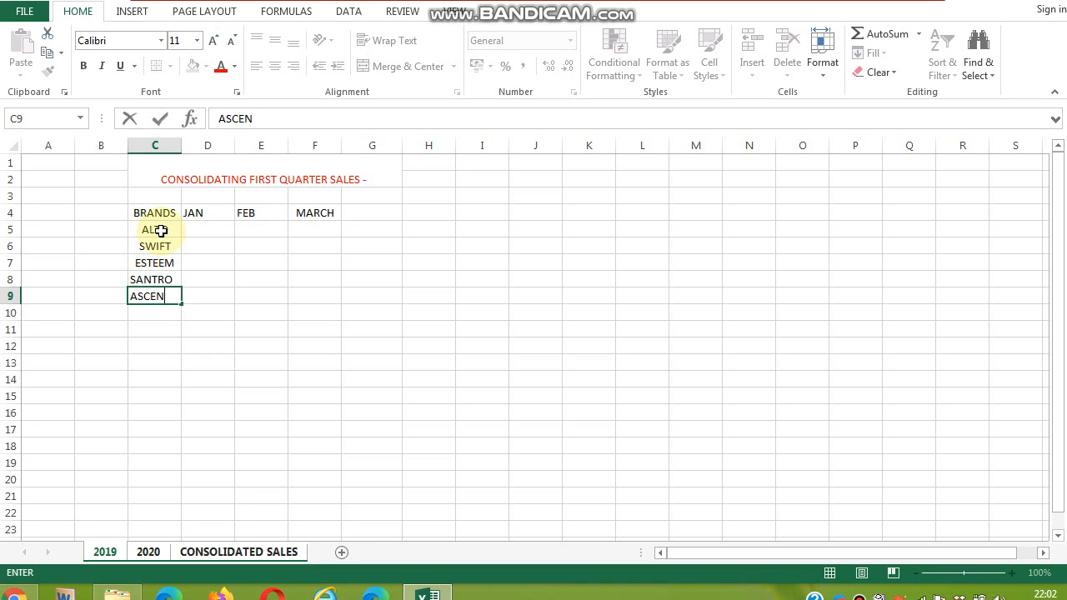
{"action": "left_click", "coordinate": [217, 231]}
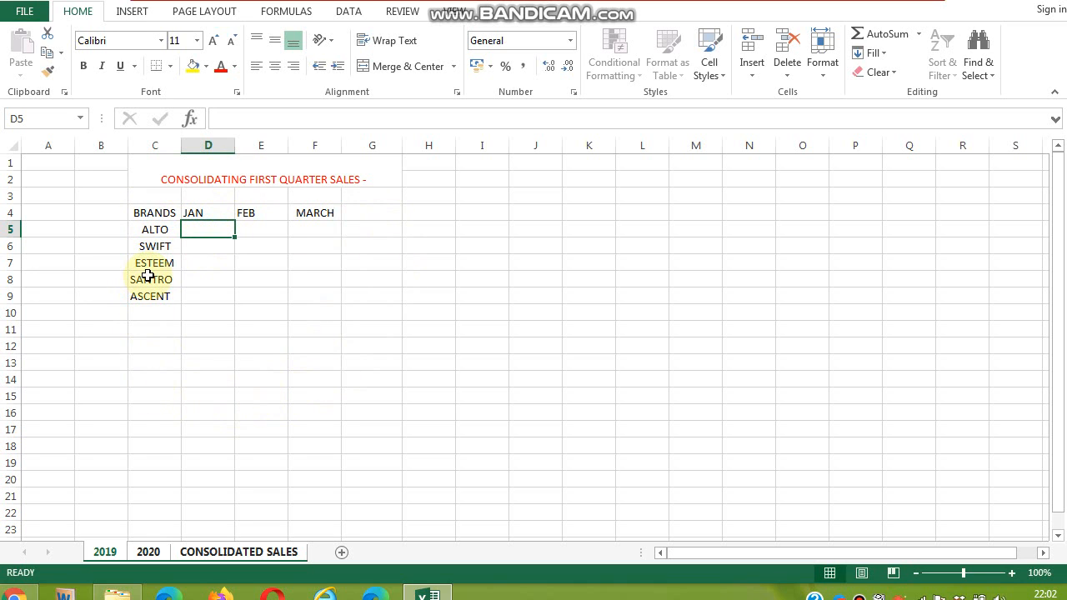
- Ungroup the sheets and review the shared table on the 2020 and CONSOLIDATED SALES sheets, returning to 2019
{"action": "right_click", "coordinate": [110, 553]}
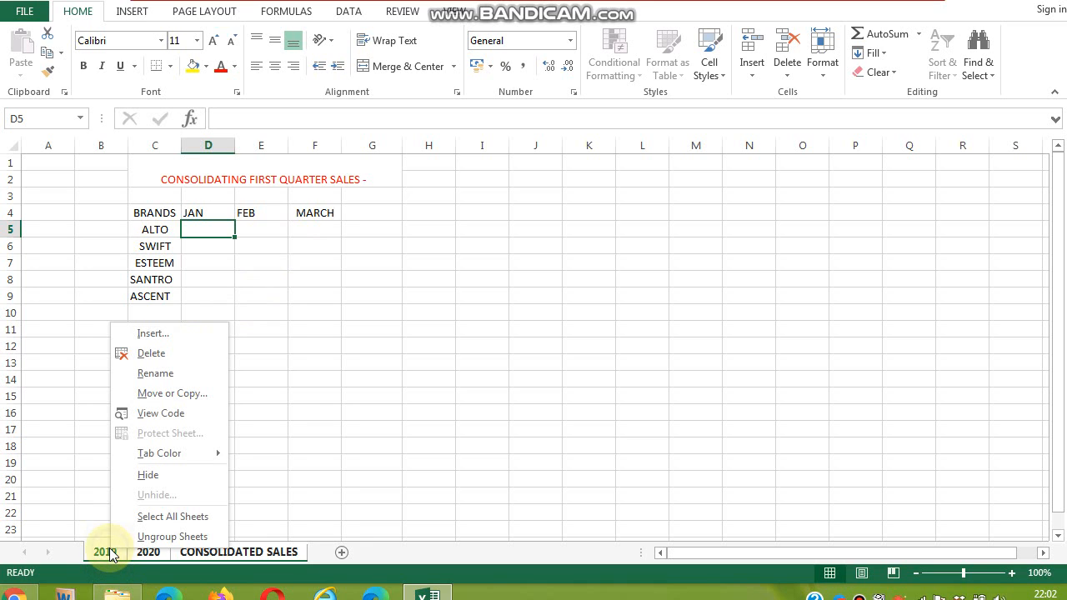
{"action": "left_click", "coordinate": [163, 537]}
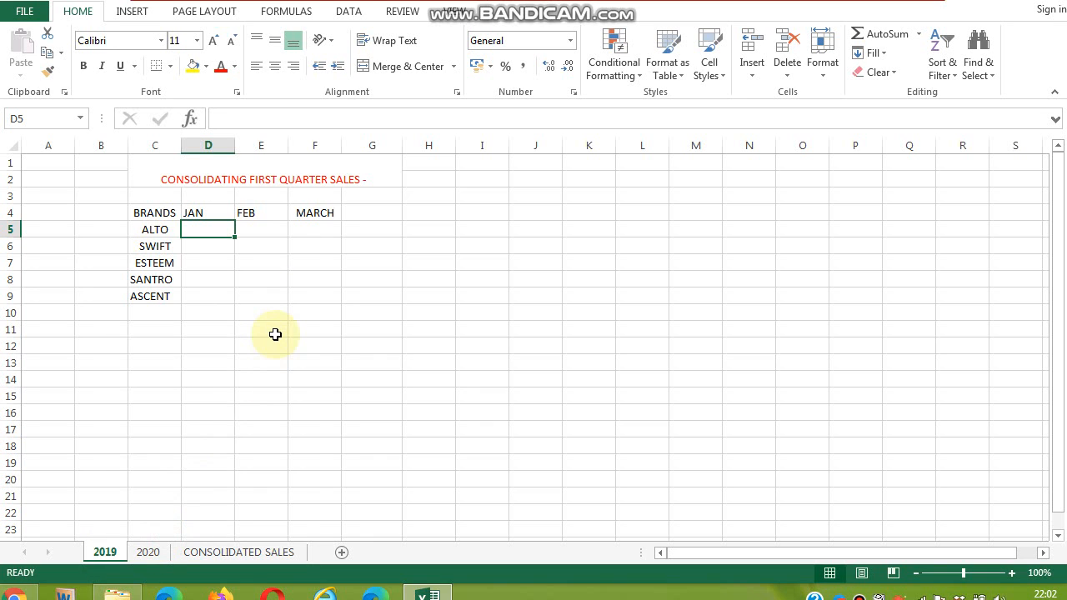
{"action": "left_click", "coordinate": [147, 552]}
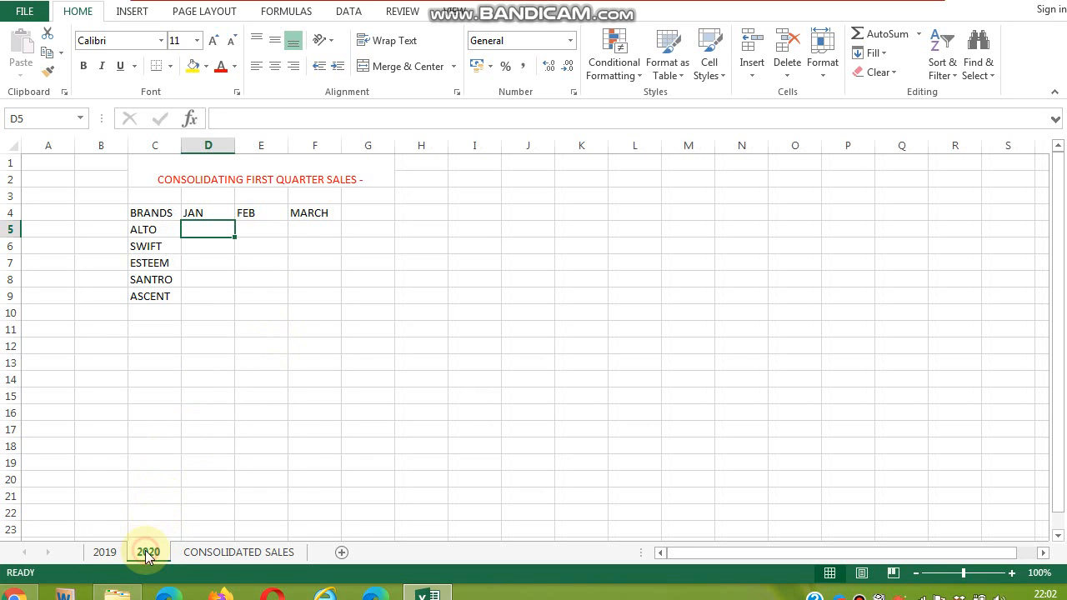
{"action": "left_click", "coordinate": [235, 552]}
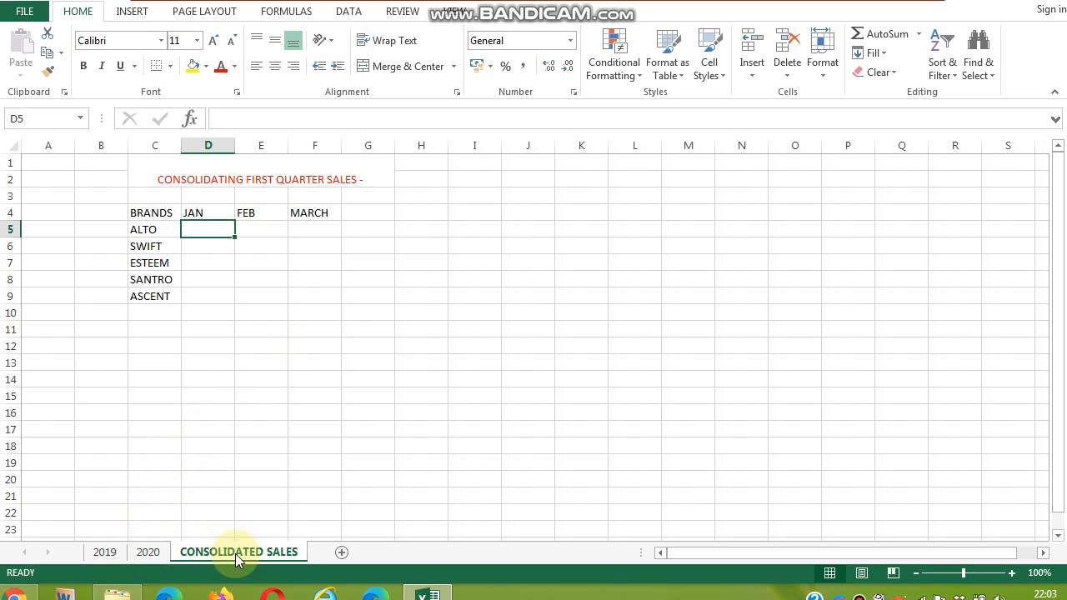
{"action": "left_click", "coordinate": [148, 552]}
{"action": "left_click", "coordinate": [106, 553], "text": "shift"}
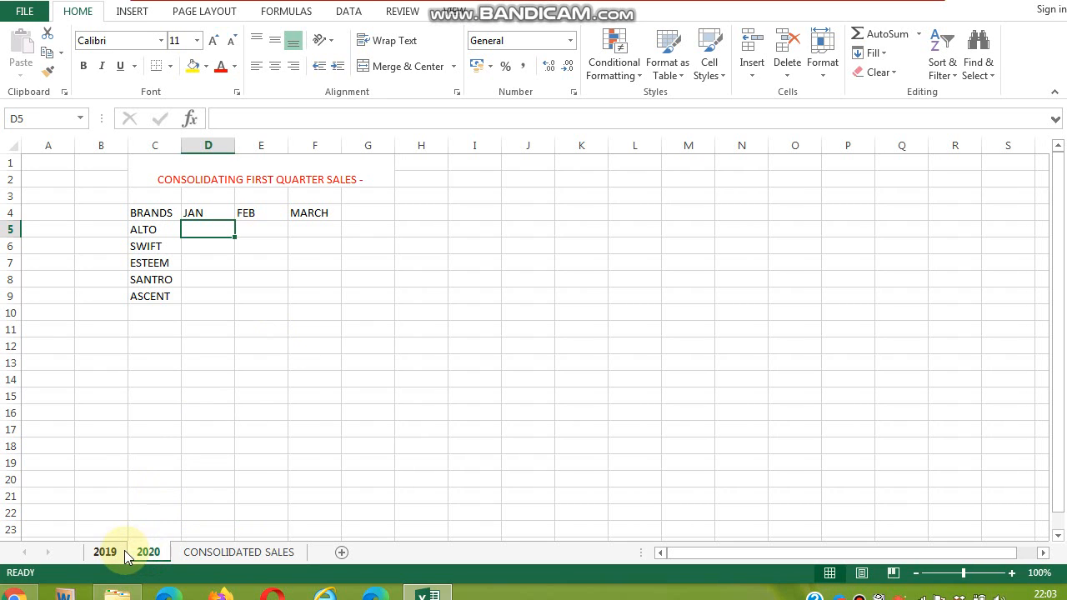
{"action": "left_click", "coordinate": [106, 553]}
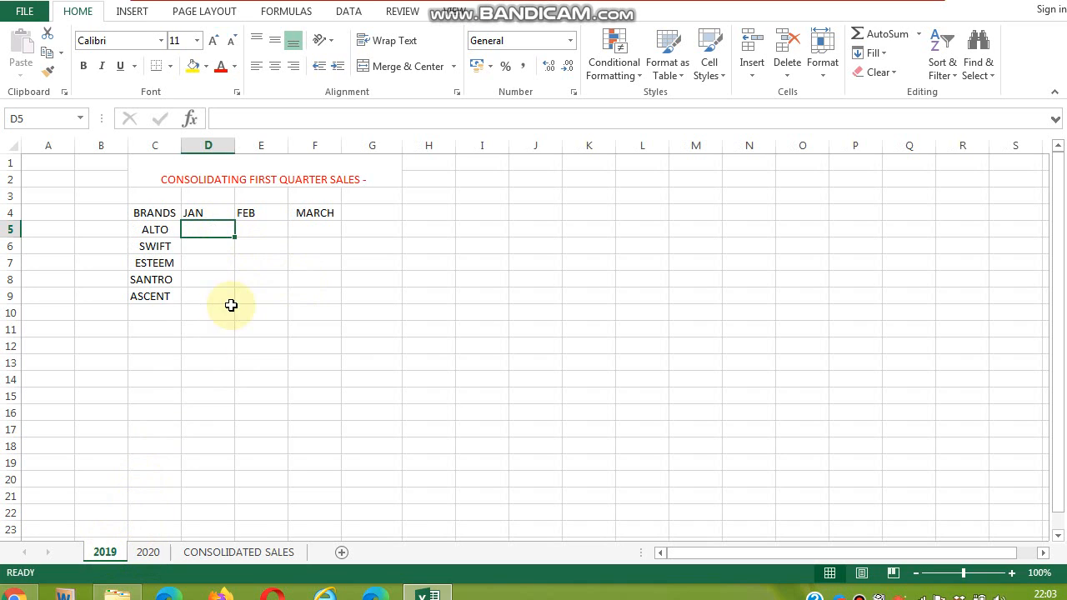
- On the 2019 sheet, enter JAN sales of 250, 450, 650, 450 and 540 in cells D5 through D9
{"action": "double_click", "coordinate": [209, 238]}
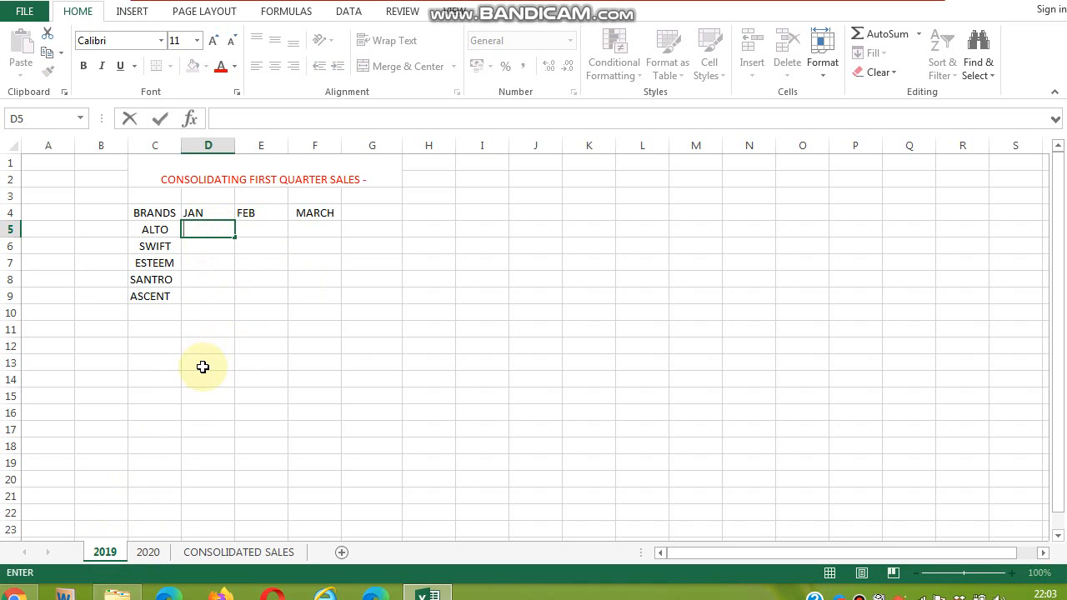
{"action": "key", "text": "Return"}
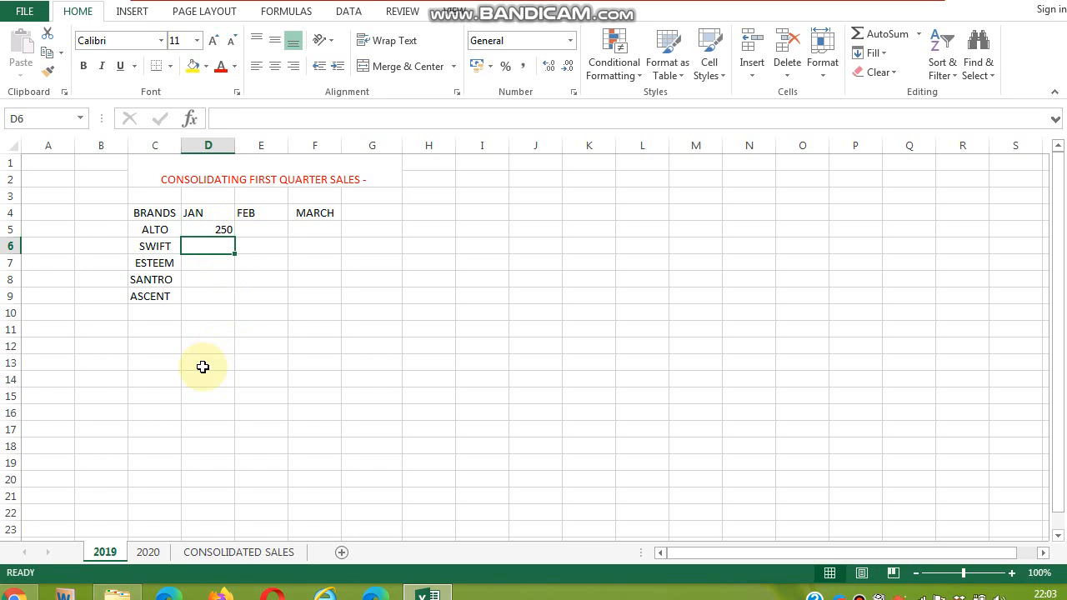
{"action": "type", "text": "450"}
{"action": "key", "text": "Return"}
{"action": "type", "text": "650"}
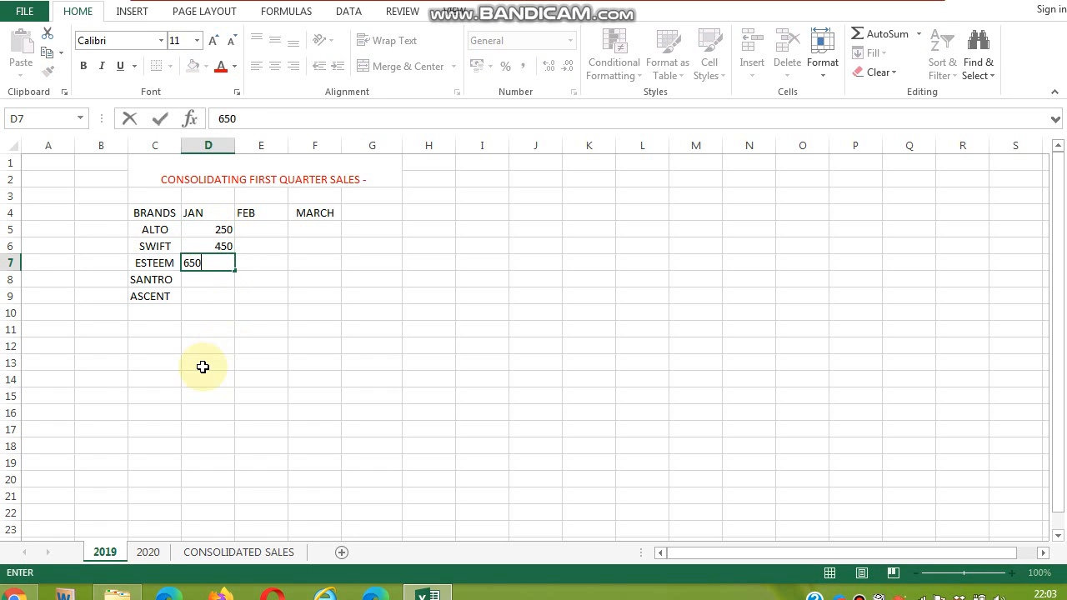
{"action": "key", "text": "Return"}
{"action": "type", "text": "45"}
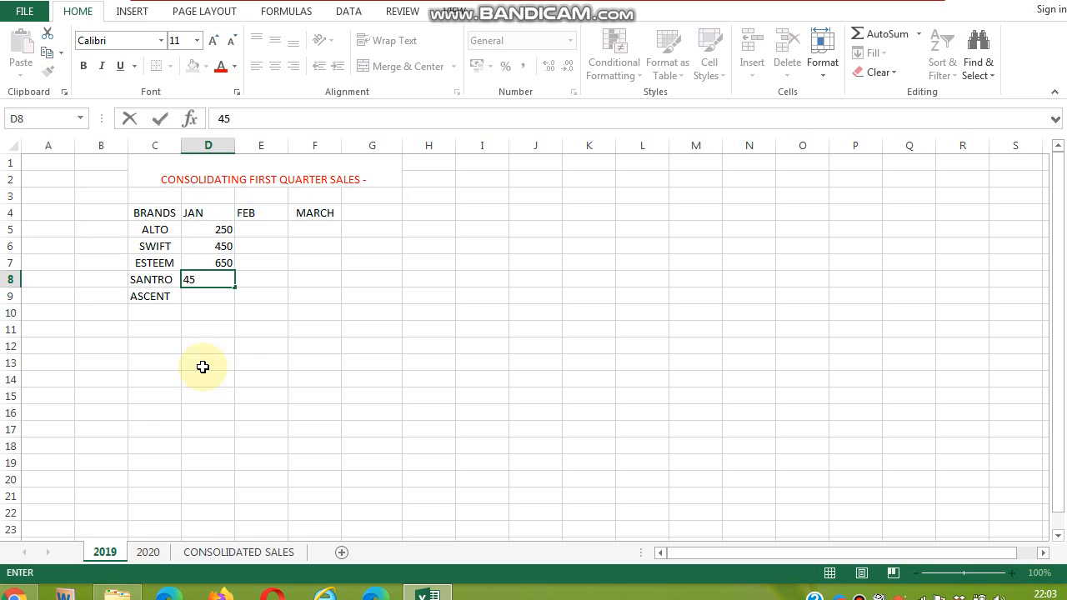
{"action": "type", "text": "0"}
{"action": "key", "text": "Return"}
{"action": "type", "text": "540"}
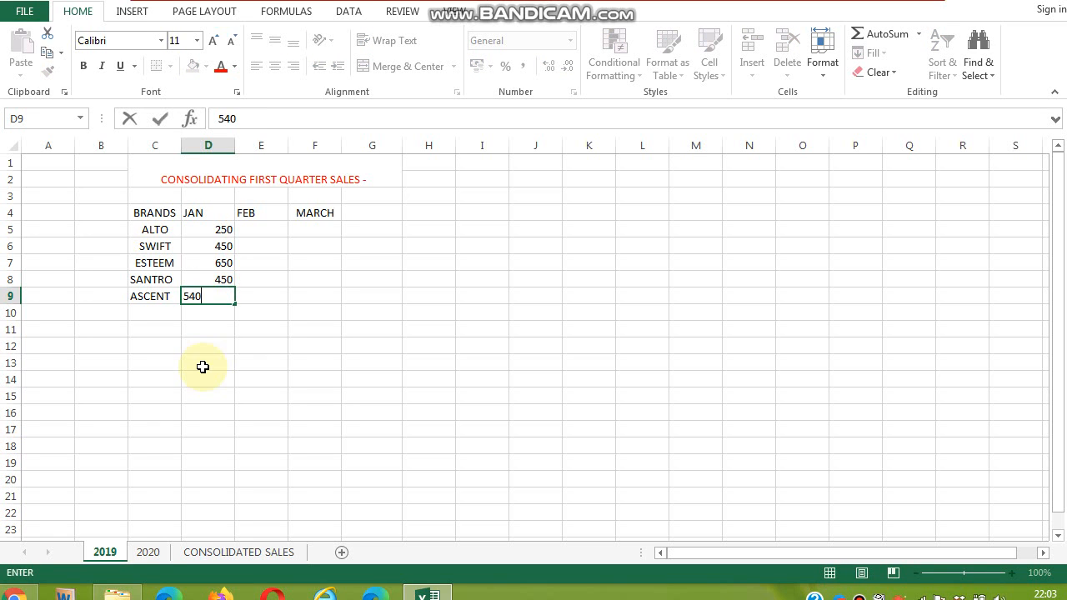
{"action": "key", "text": "Tab"}
- Enter FEB sales from ASCENT upward: 350, 540, 750, 150 and 900 in cells E9 through E5
{"action": "type", "text": "350"}
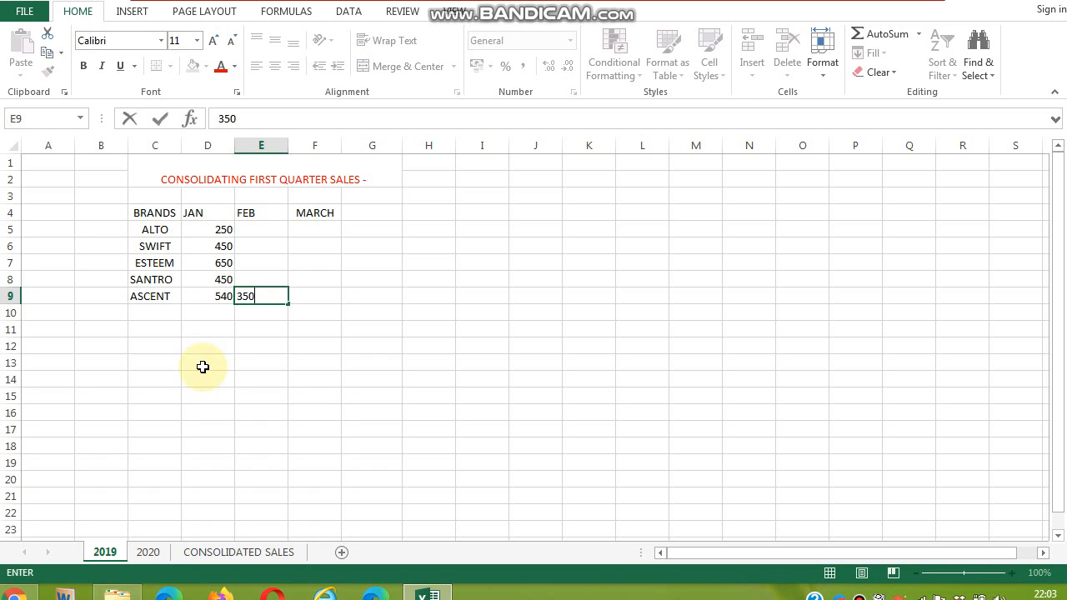
{"action": "key", "text": "Up"}
{"action": "type", "text": "540"}
{"action": "key", "text": "Up"}
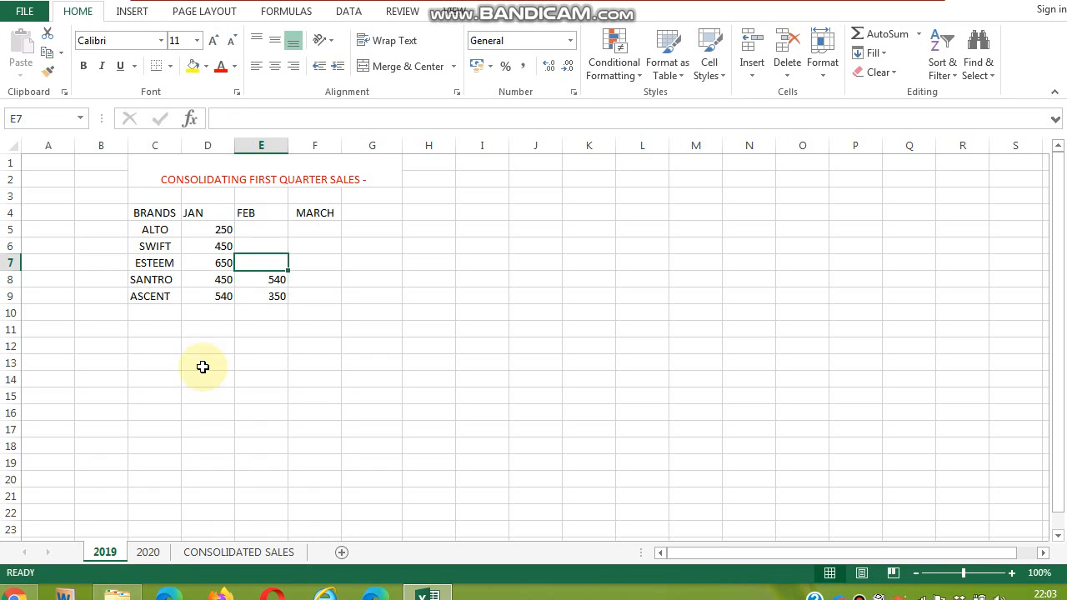
{"action": "type", "text": "750"}
{"action": "key", "text": "Up"}
{"action": "type", "text": "150"}
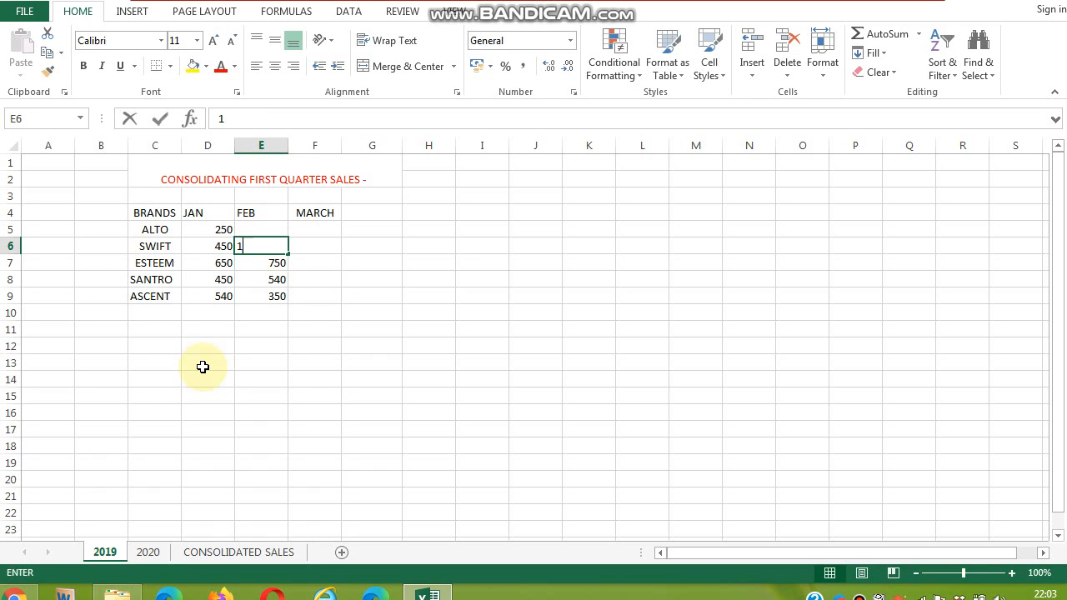
{"action": "key", "text": "Up"}
{"action": "type", "text": "900"}
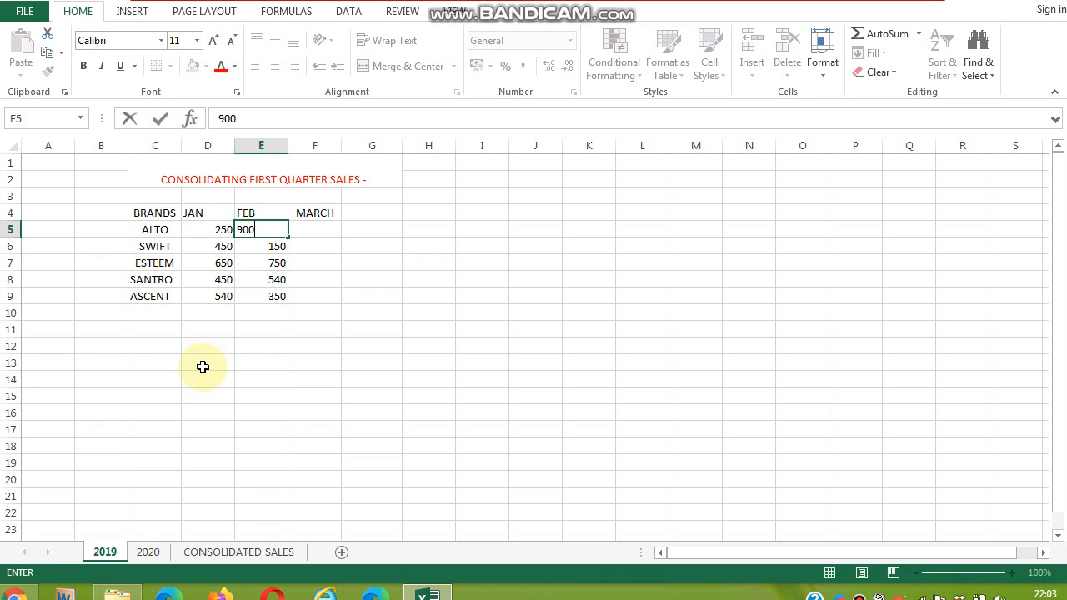
{"action": "key", "text": "Tab"}
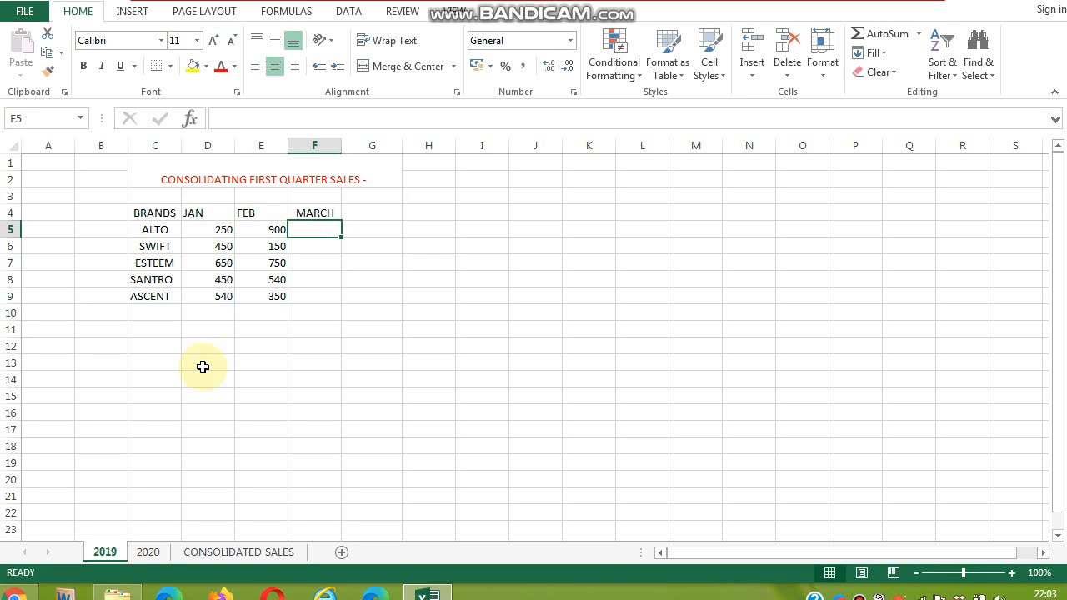
- Enter MARCH sales of 250, 750, 840, 450 and 640 in cells F5 through F9
{"action": "type", "text": "250"}
{"action": "key", "text": "Return"}
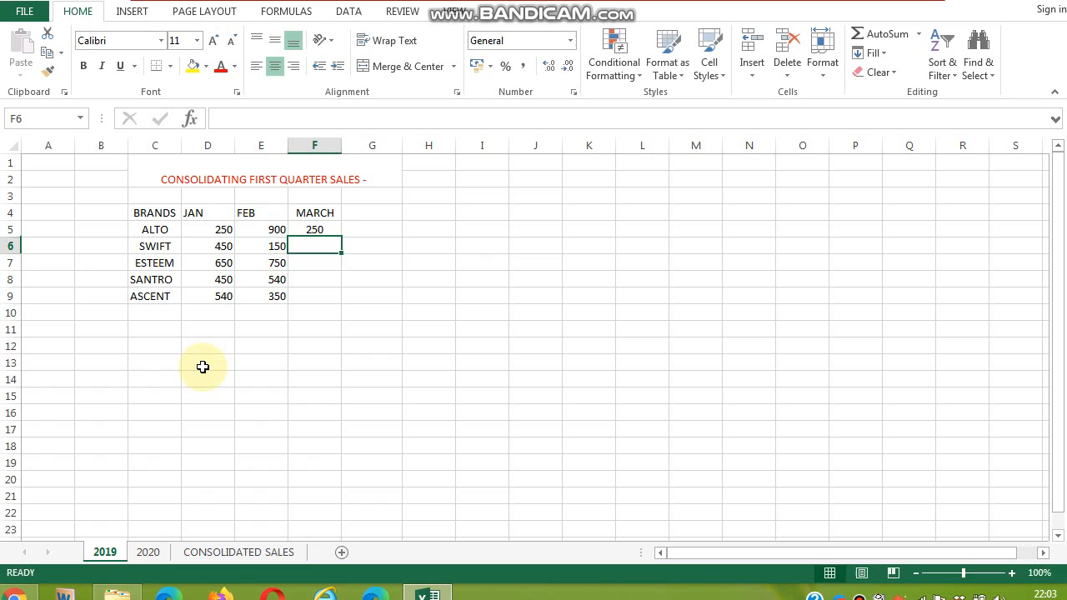
{"action": "type", "text": "750"}
{"action": "key", "text": "Return"}
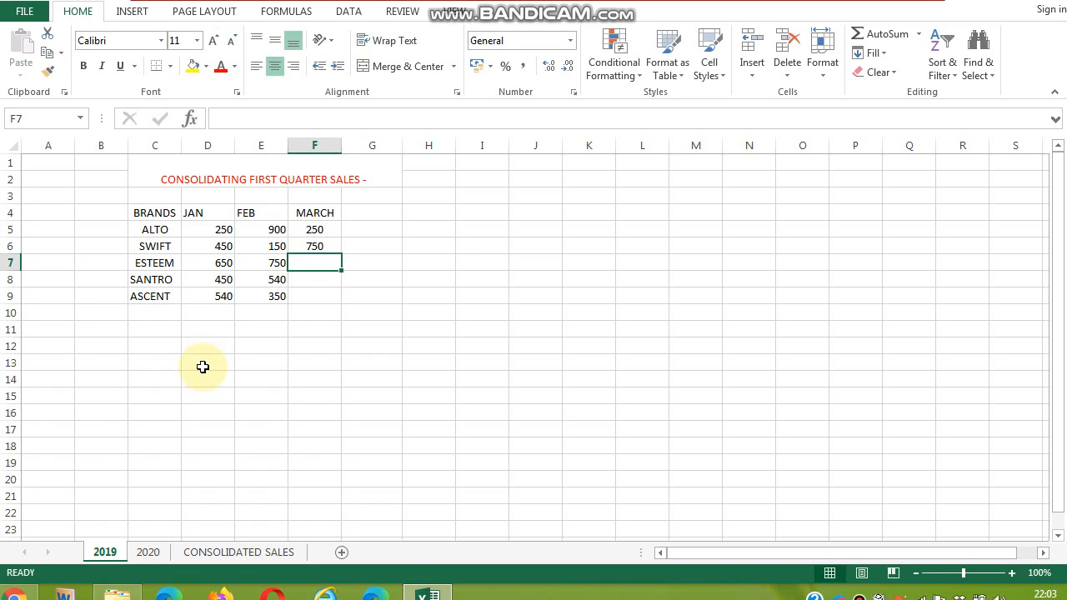
{"action": "type", "text": "840"}
{"action": "key", "text": "Return"}
{"action": "type", "text": "45"}
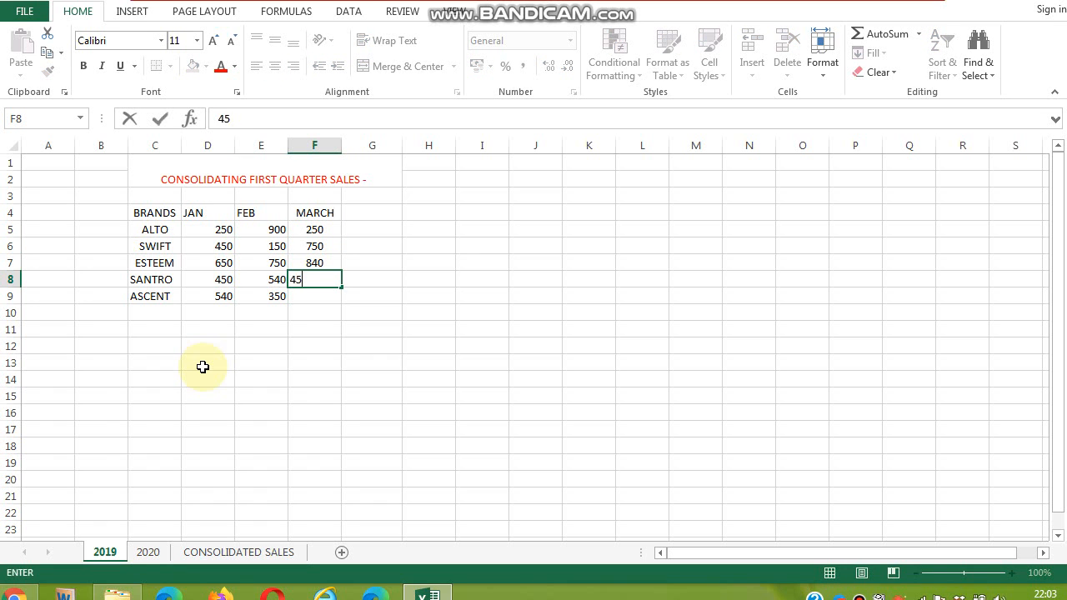
{"action": "type", "text": "0"}
{"action": "key", "text": "Return"}
{"action": "type", "text": "6"}
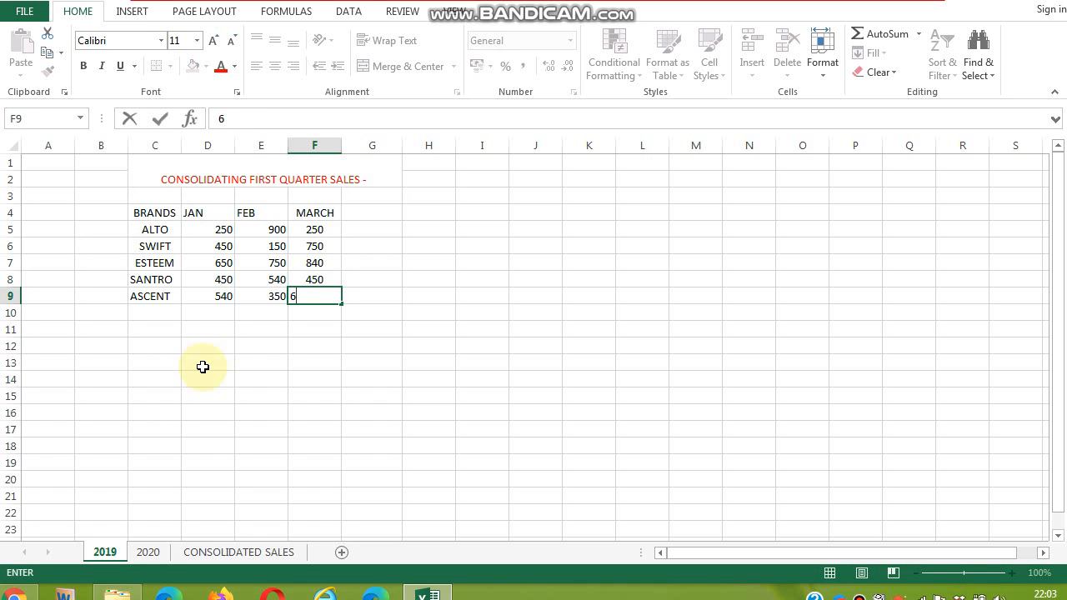
{"action": "type", "text": "40"}
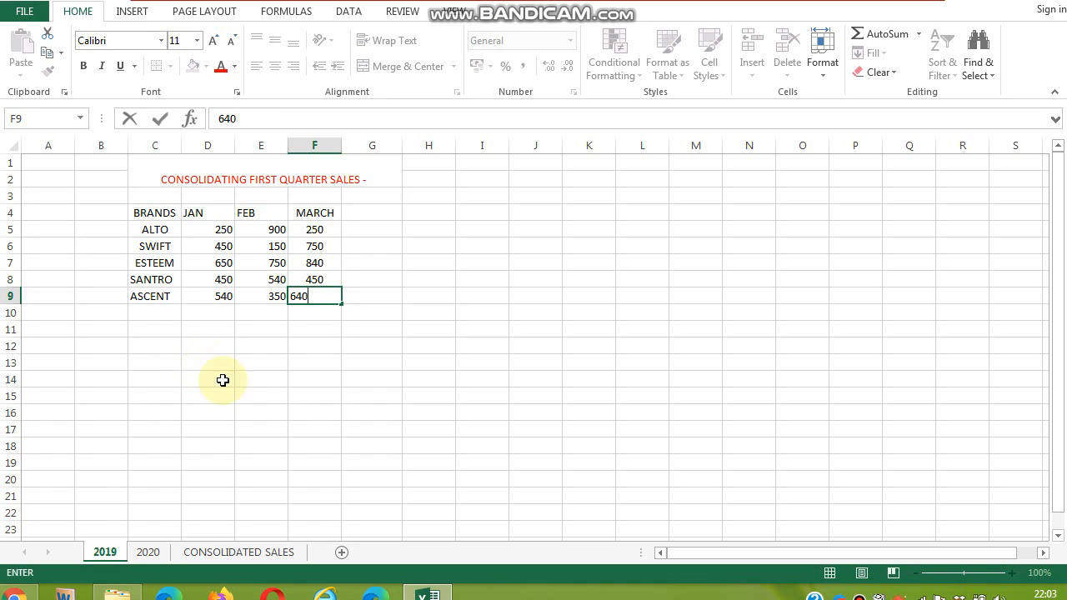
{"action": "left_click", "coordinate": [237, 381]}
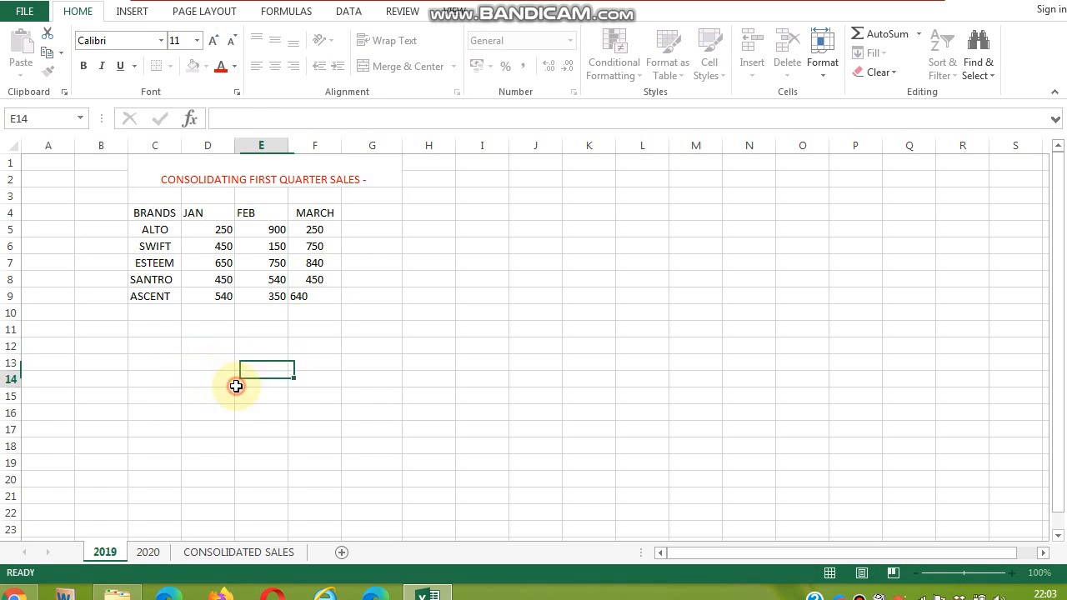
- On the 2020 sheet, enter JAN sales of 350, 750, 460, 250 and 850 in cells D5 through D9
{"action": "left_click", "coordinate": [148, 551]}
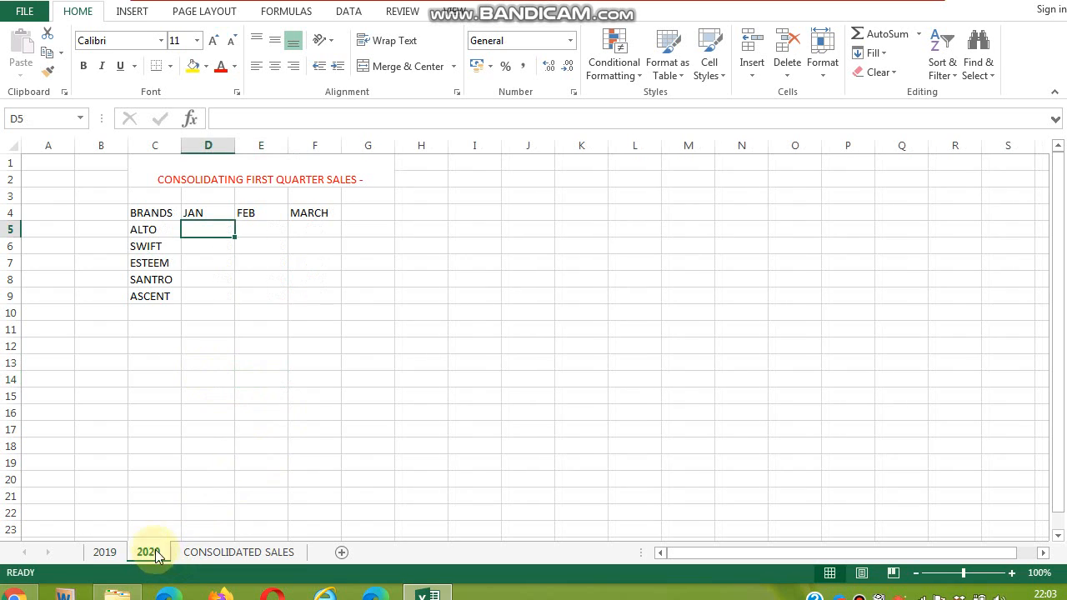
{"action": "double_click", "coordinate": [201, 231]}
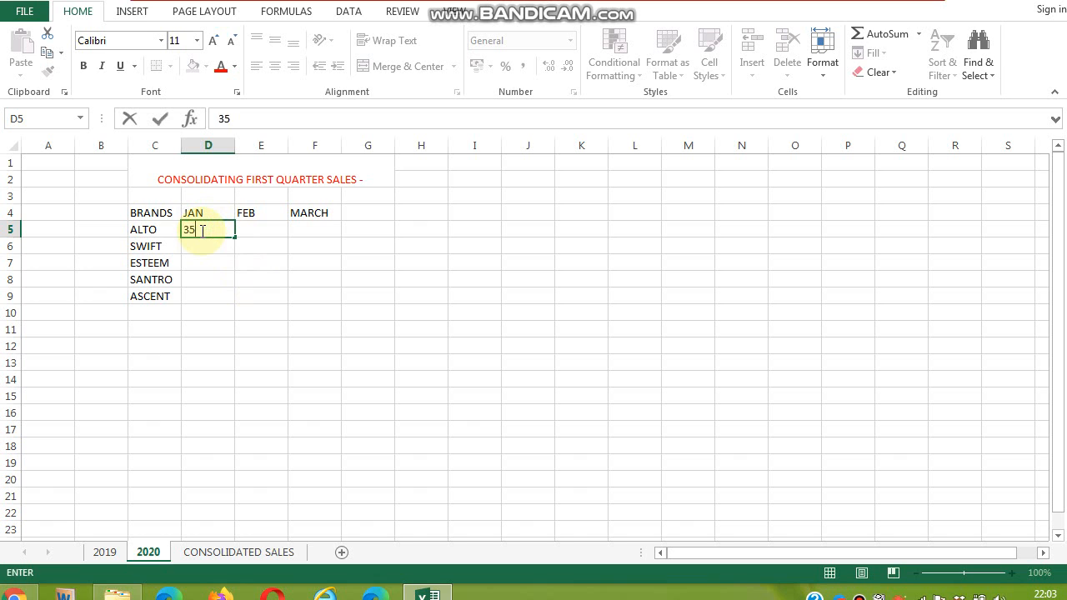
{"action": "key", "text": "Return"}
{"action": "type", "text": "75"}
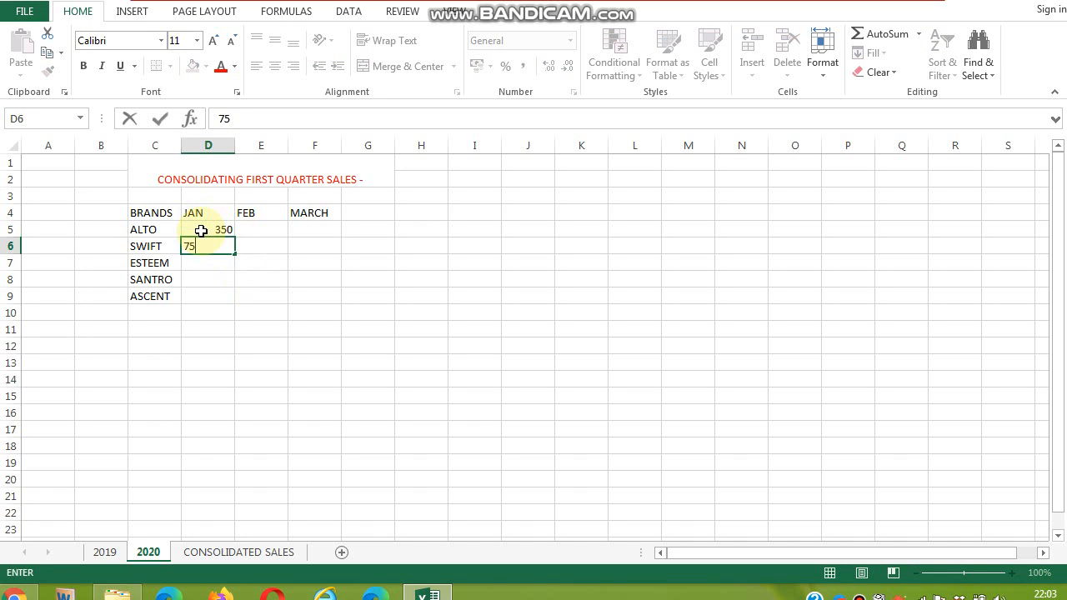
{"action": "type", "text": "0"}
{"action": "key", "text": "Return"}
{"action": "type", "text": "460"}
{"action": "key", "text": "Return"}
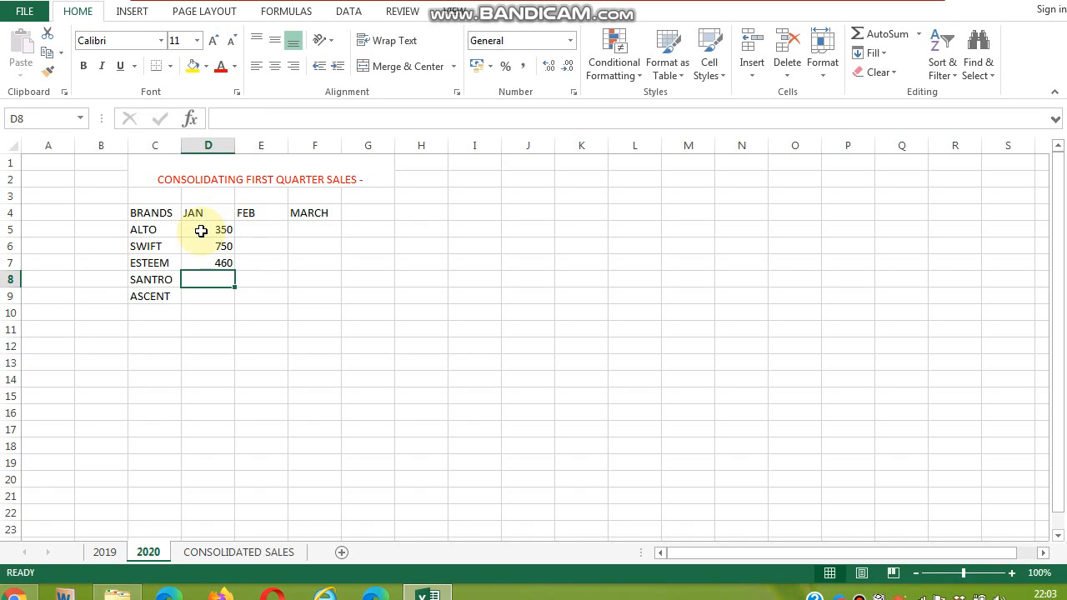
{"action": "type", "text": "250"}
{"action": "key", "text": "Return"}
{"action": "type", "text": "850"}
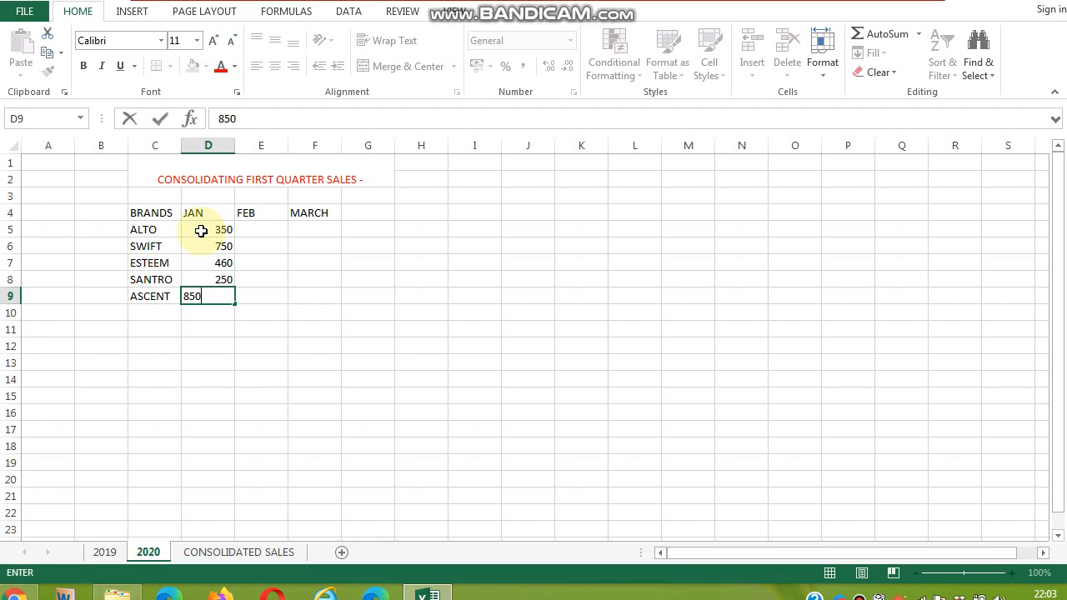
{"action": "key", "text": "Tab"}
- Enter FEB sales from ASCENT upward: 670, 890, 490, 180 and 940 in cells E9 through E5
{"action": "type", "text": "6"}
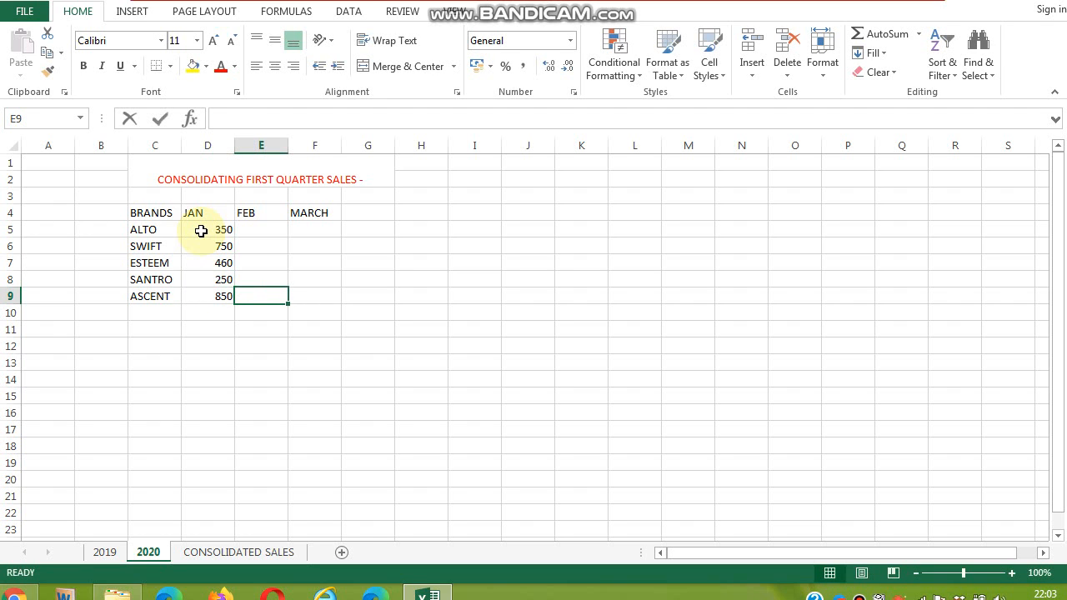
{"action": "type", "text": "70"}
{"action": "key", "text": "Up"}
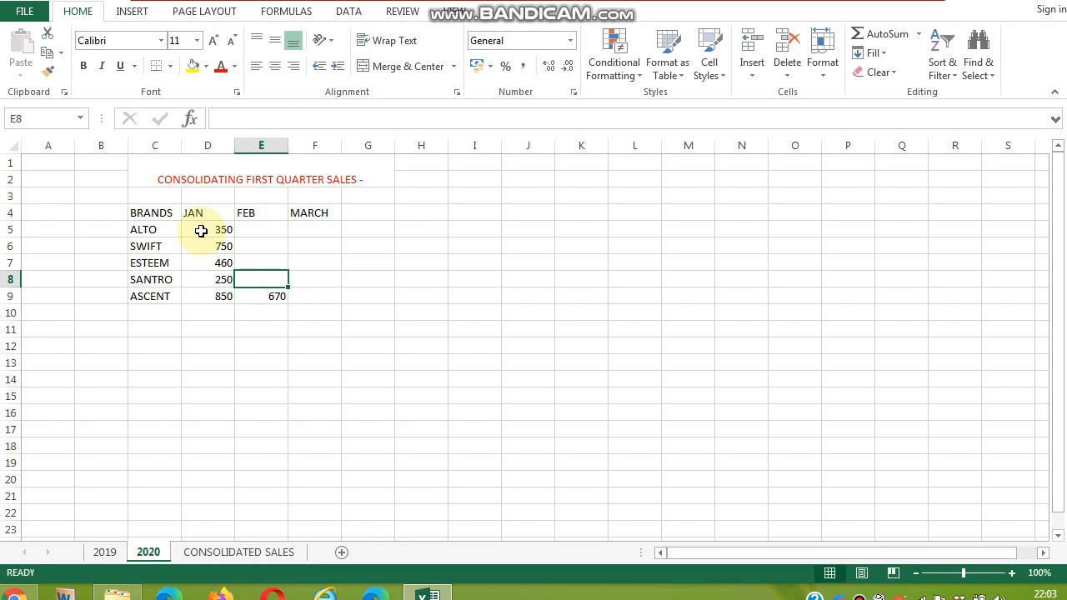
{"action": "type", "text": "890"}
{"action": "key", "text": "ctrl+Return"}
{"action": "key", "text": "Up"}
{"action": "type", "text": "4"}
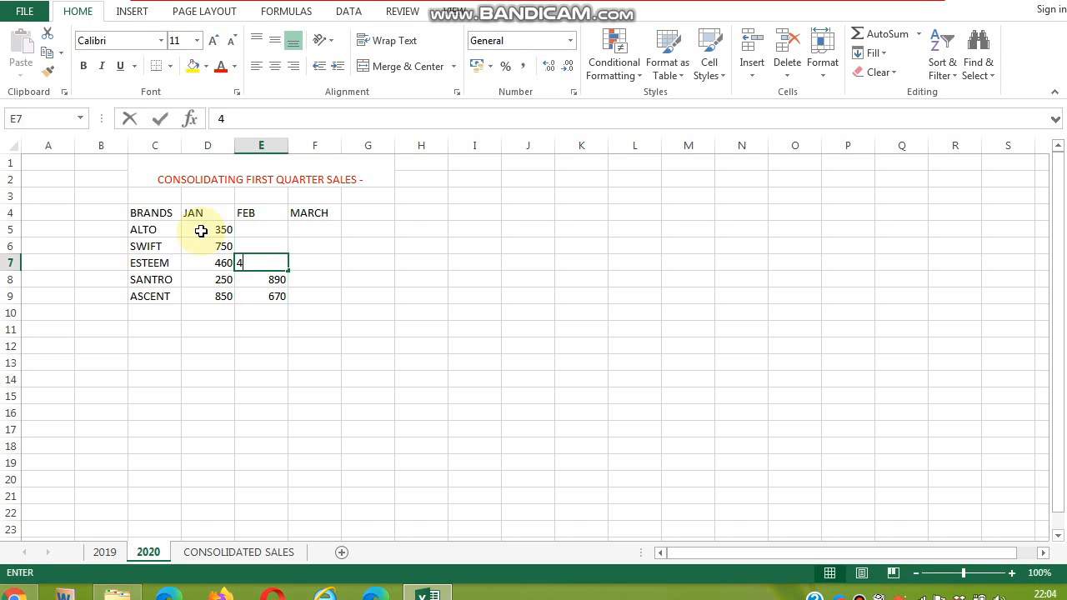
{"action": "type", "text": "90"}
{"action": "key", "text": "Up"}
{"action": "type", "text": "180"}
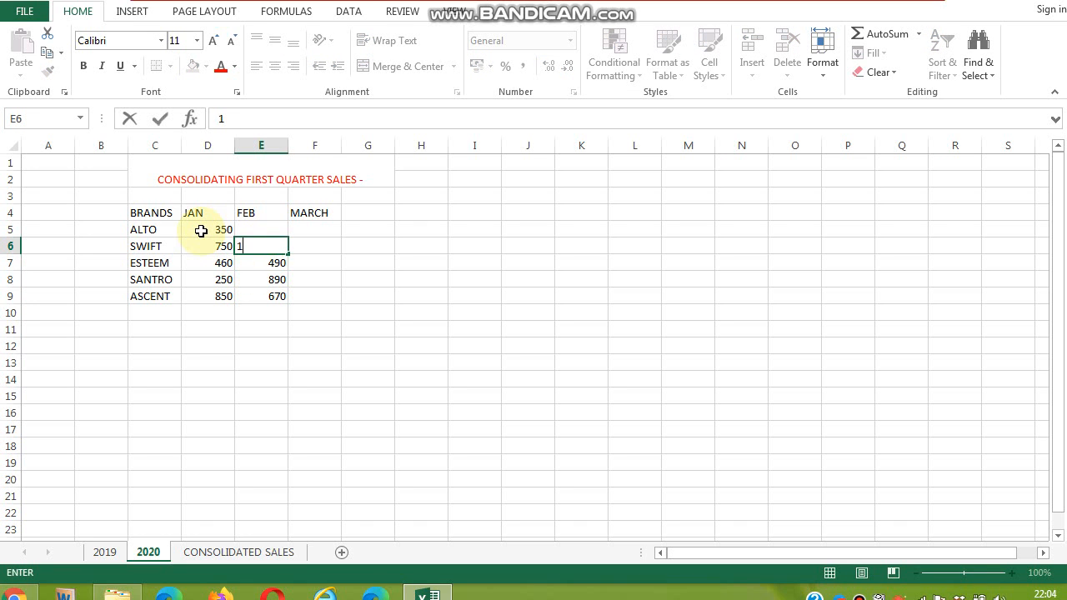
{"action": "key", "text": "ctrl+Return"}
{"action": "key", "text": "Up"}
{"action": "type", "text": "9"}
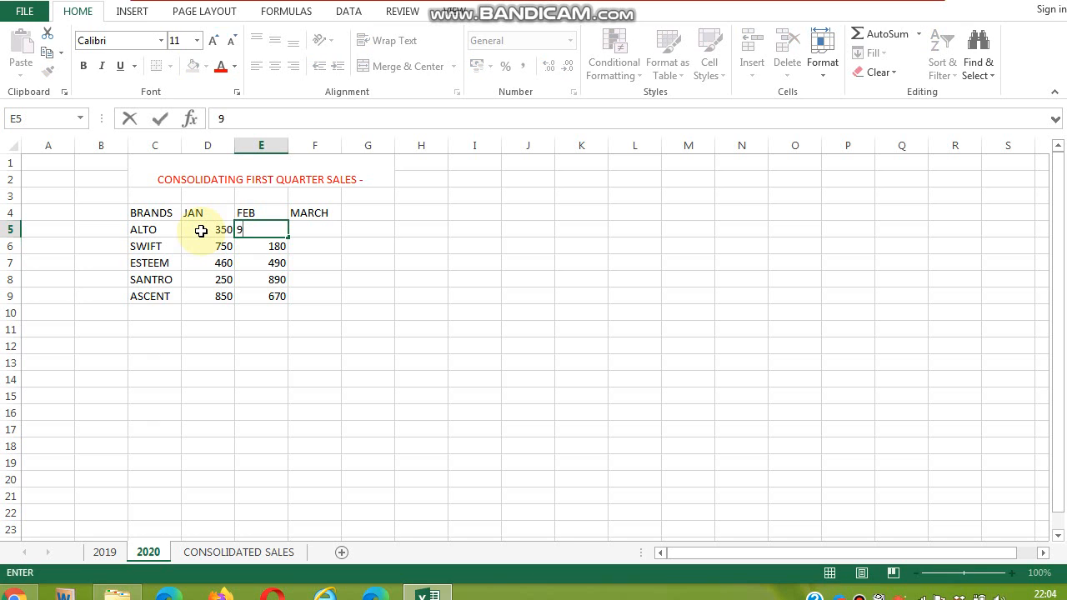
{"action": "type", "text": "40"}
{"action": "key", "text": "Tab"}
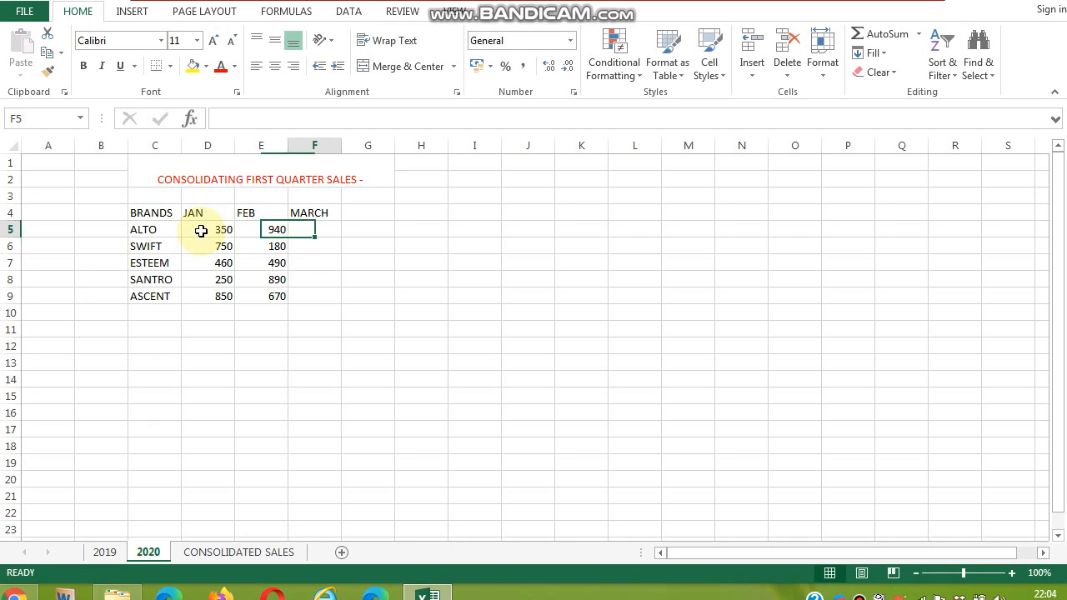
- Enter MARCH sales of 730, 810, 940, 350 and 740 in cells F5 through F9
{"action": "type", "text": "73"}
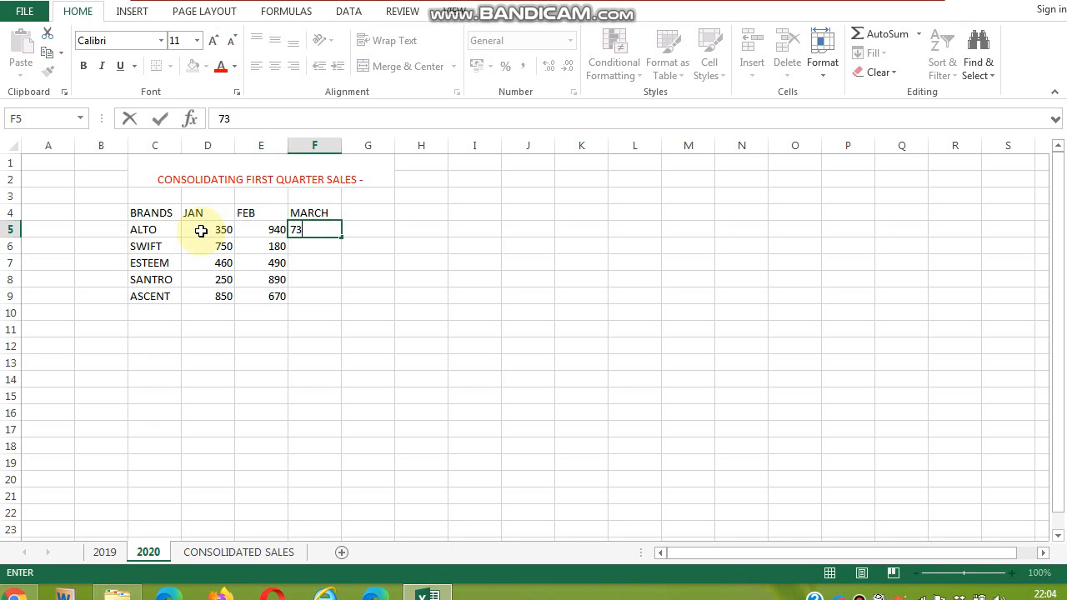
{"action": "type", "text": "0"}
{"action": "key", "text": "Return"}
{"action": "type", "text": "81"}
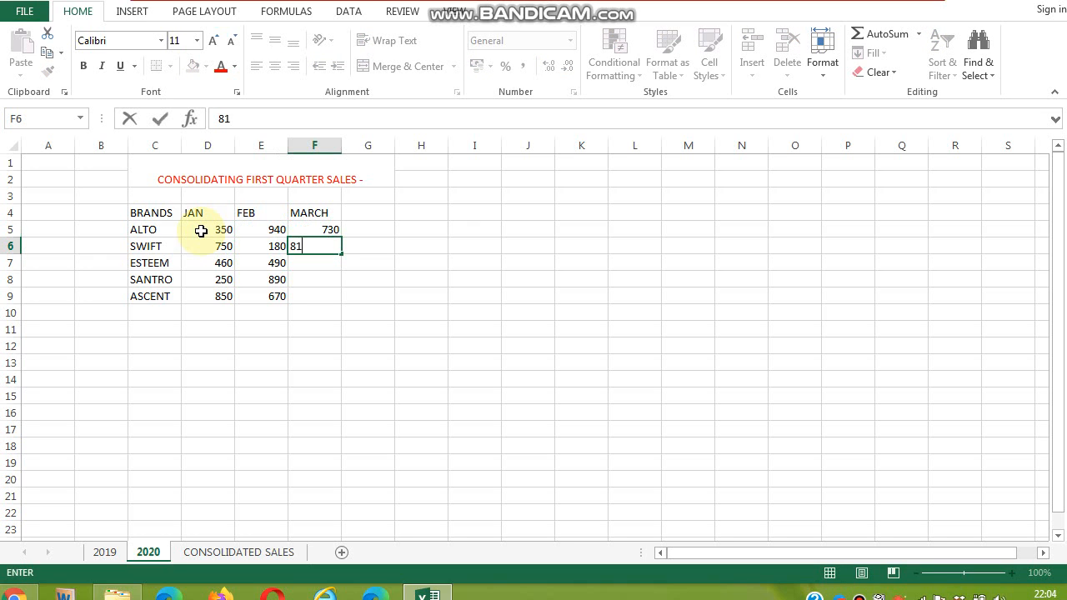
{"action": "type", "text": "0"}
{"action": "key", "text": "Return"}
{"action": "type", "text": "940"}
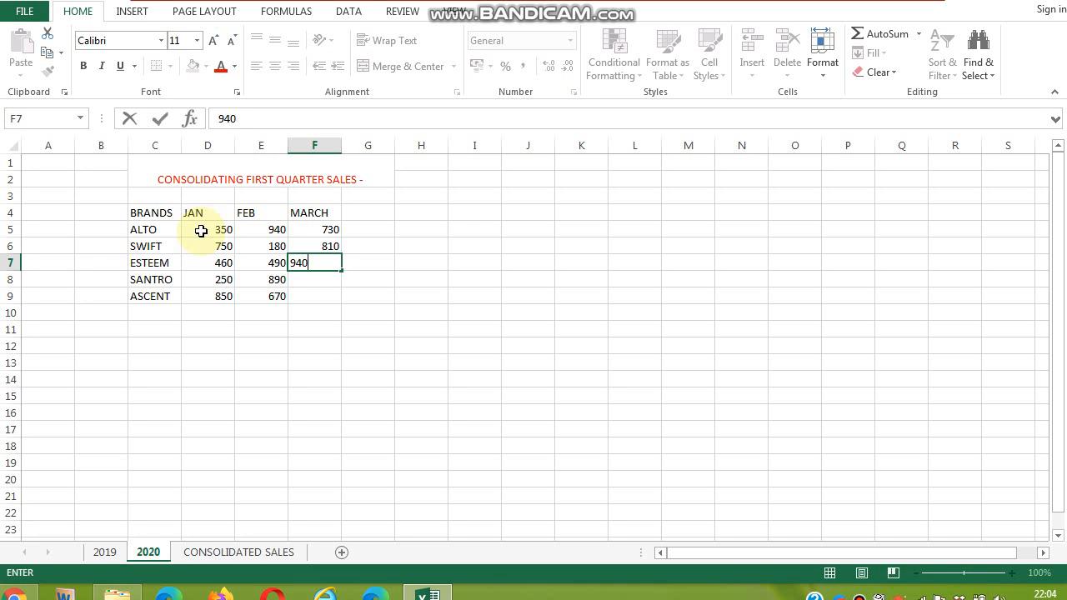
{"action": "key", "text": "Return"}
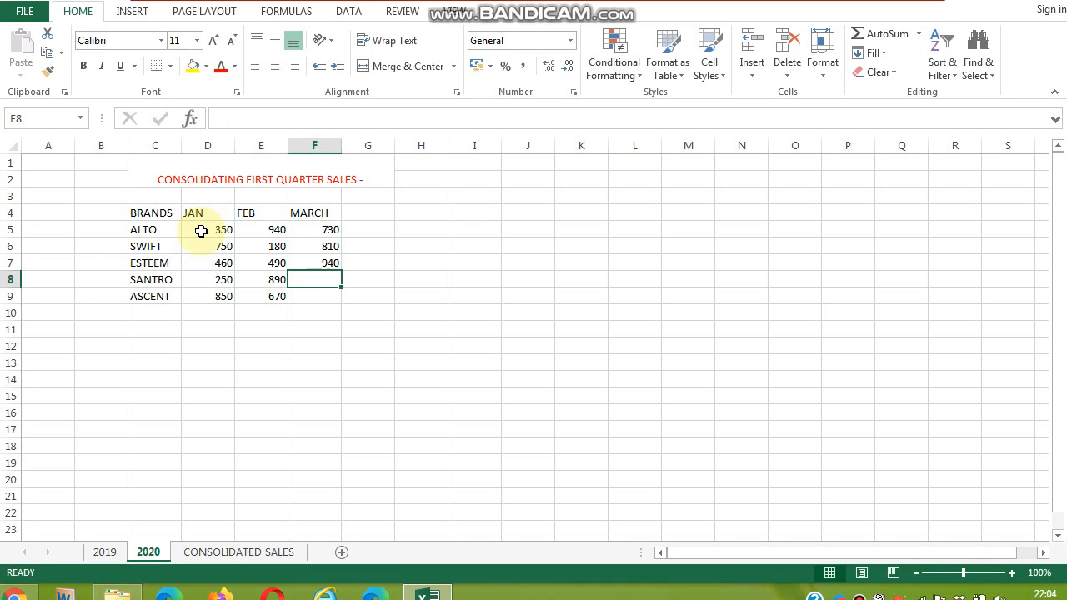
{"action": "type", "text": "350"}
{"action": "key", "text": "Return"}
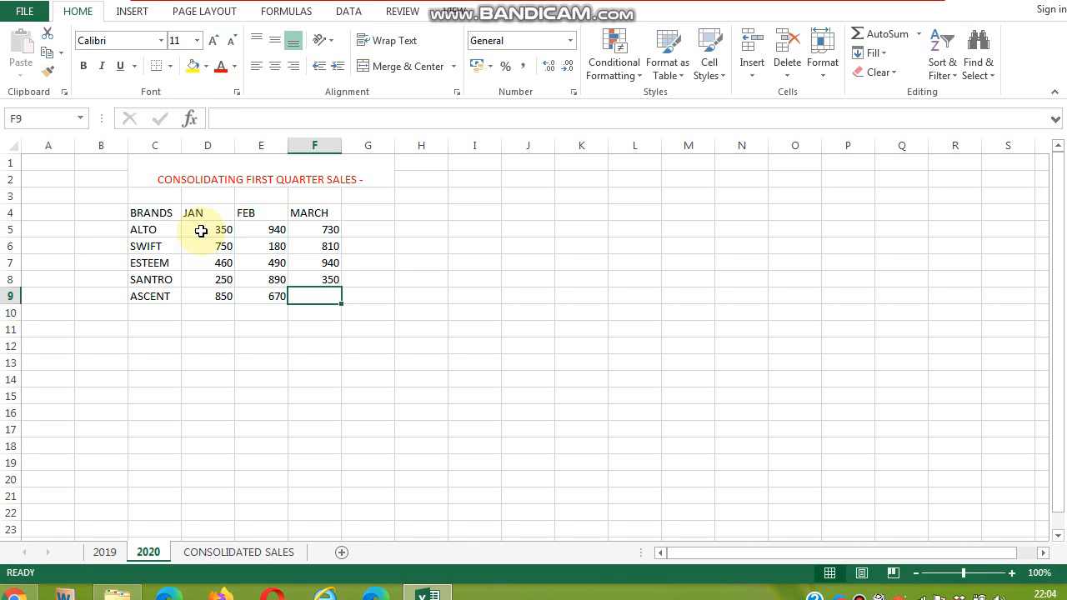
{"action": "type", "text": "740"}
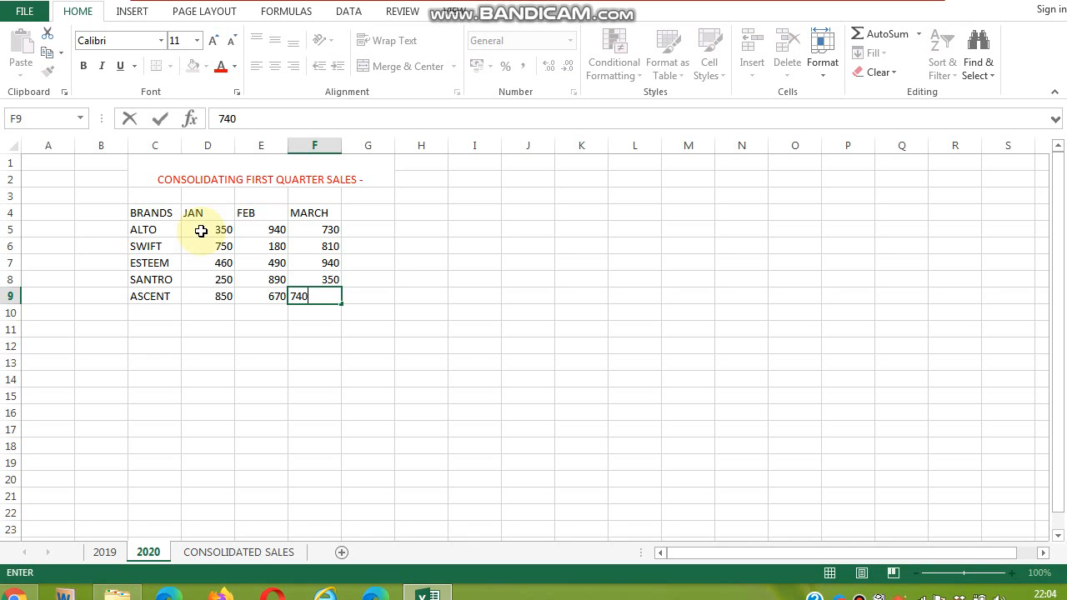
{"action": "left_click", "coordinate": [313, 327]}
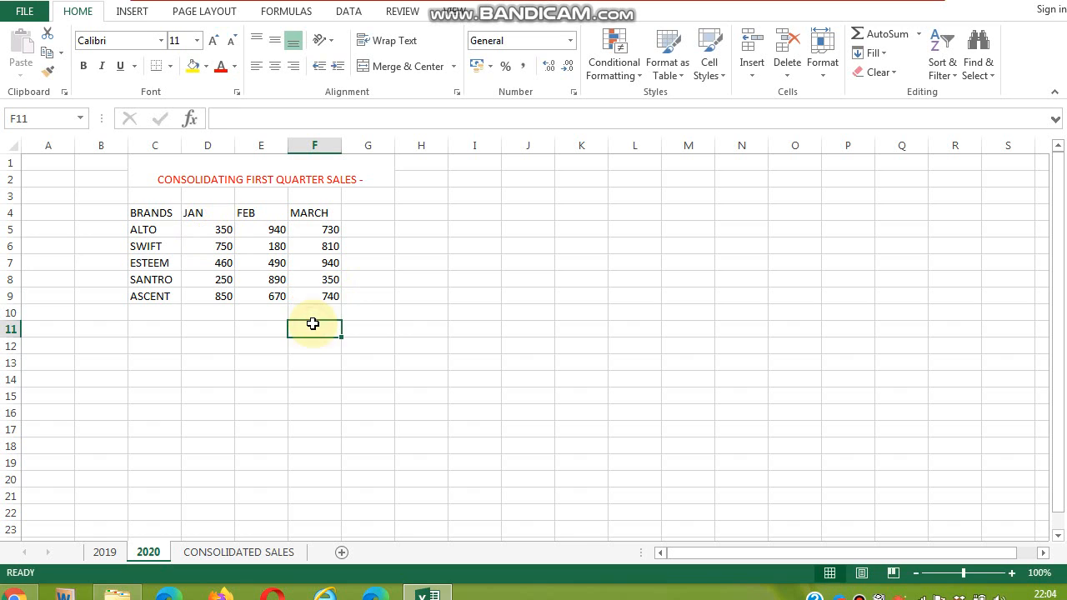
- On the 2019 sheet, append 2019 to the title CONSOLIDATING FIRST QUARTER SALES -
{"action": "left_click", "coordinate": [104, 552]}
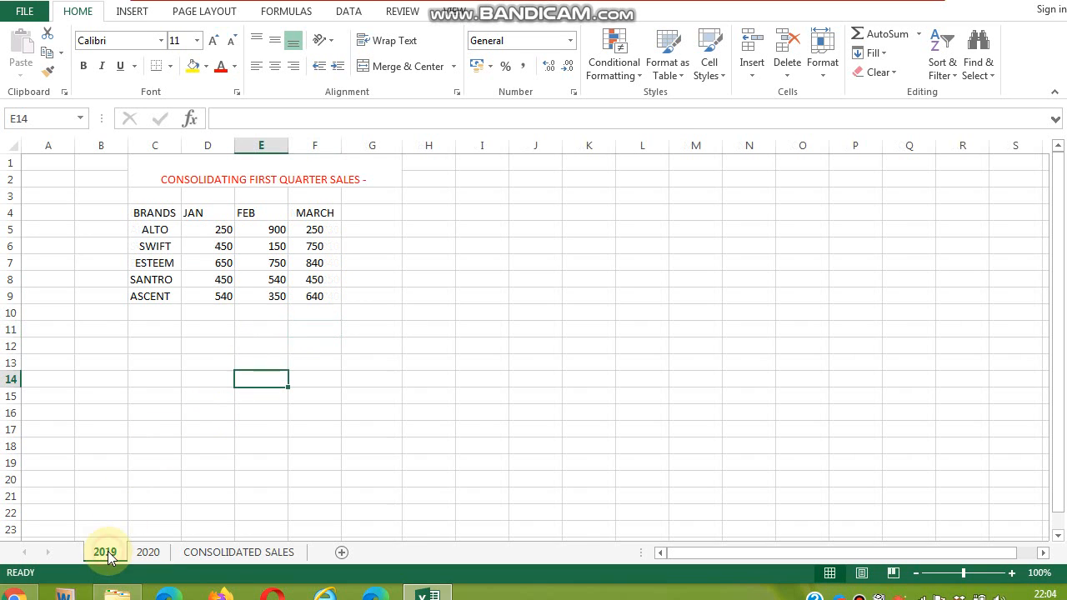
{"action": "left_click", "coordinate": [382, 180]}
{"action": "double_click", "coordinate": [384, 180]}
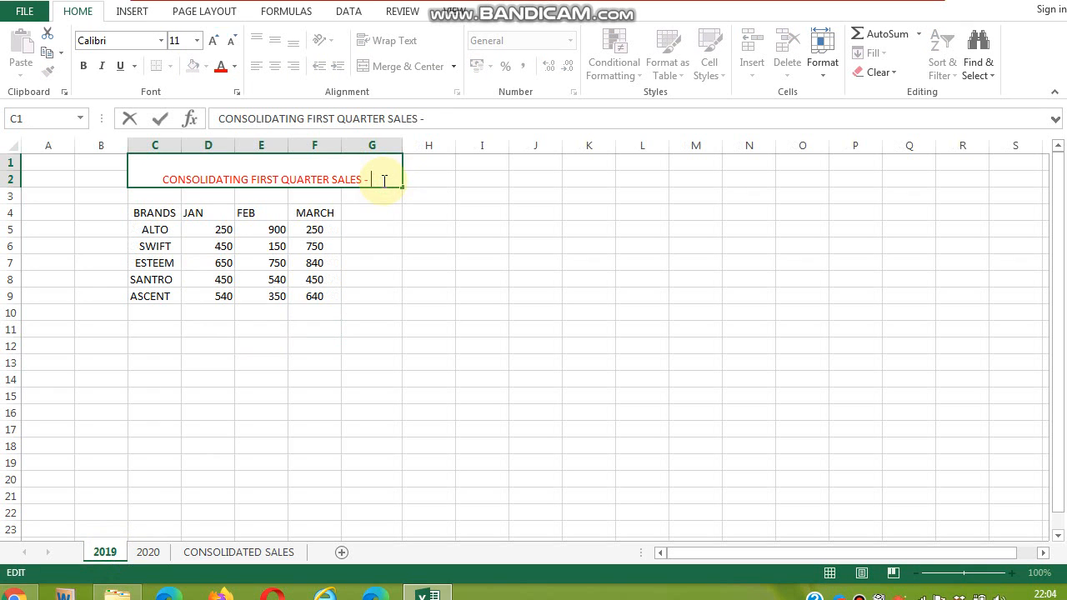
{"action": "type", "text": "2019"}
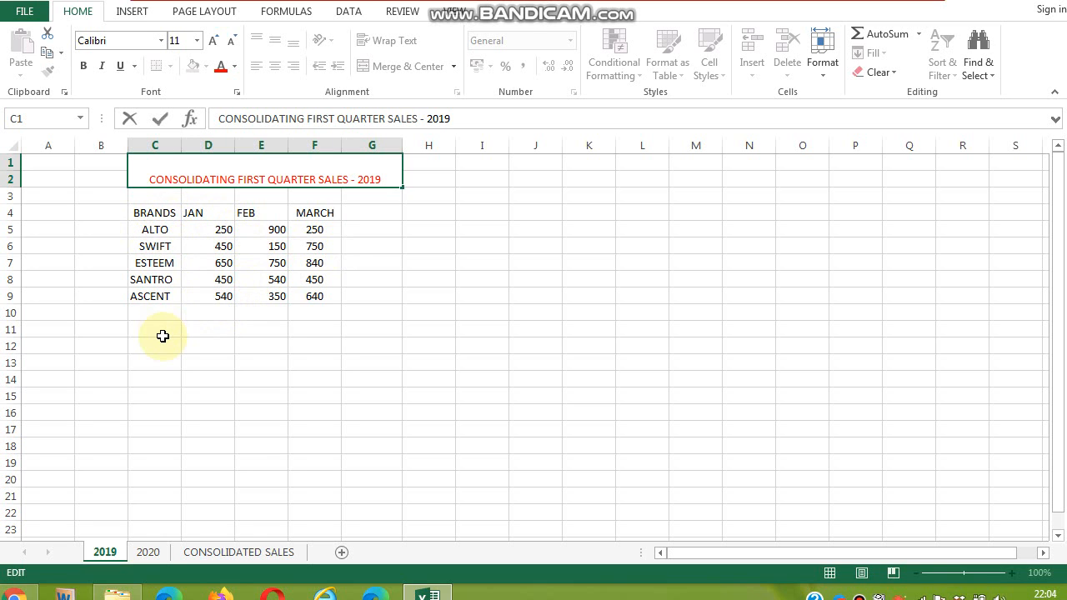
- On the 2020 sheet, append 2020 to the title CONSOLIDATING FIRST QUARTER SALES -
{"action": "left_click", "coordinate": [147, 552]}
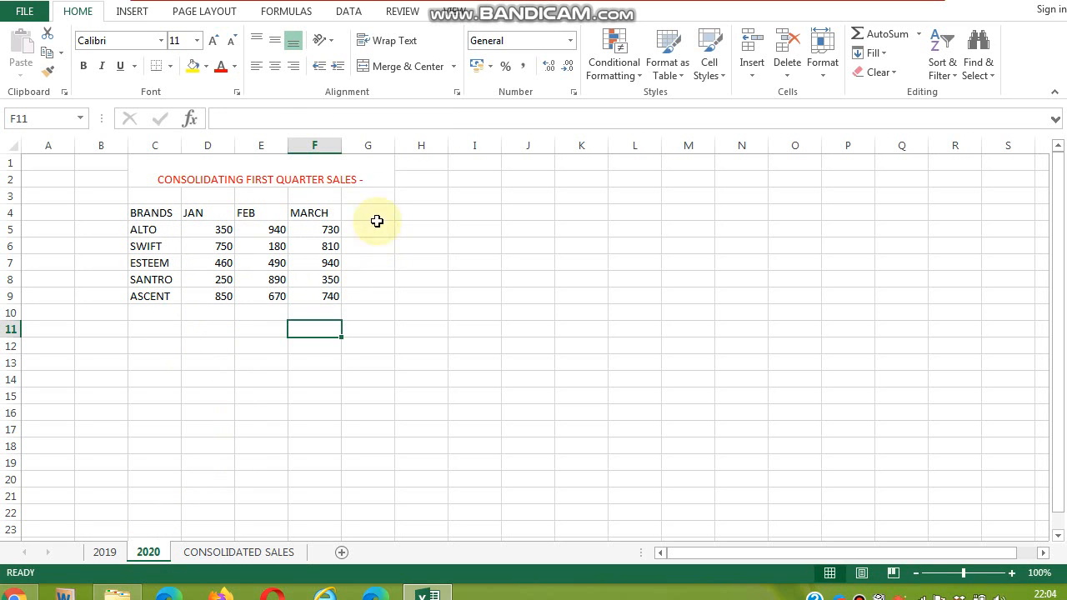
{"action": "double_click", "coordinate": [375, 179]}
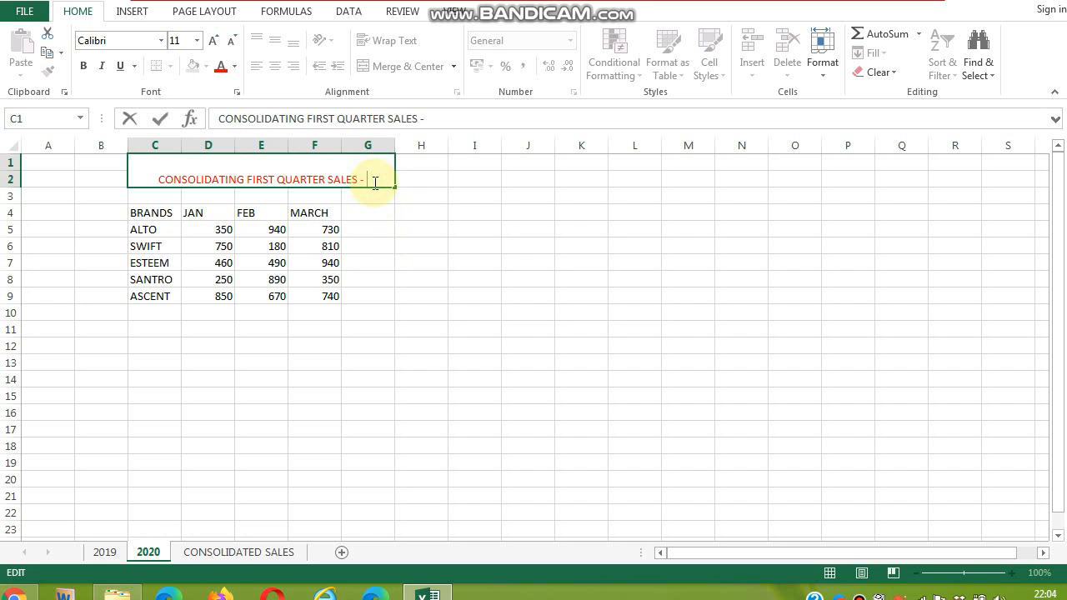
{"action": "type", "text": "2020"}
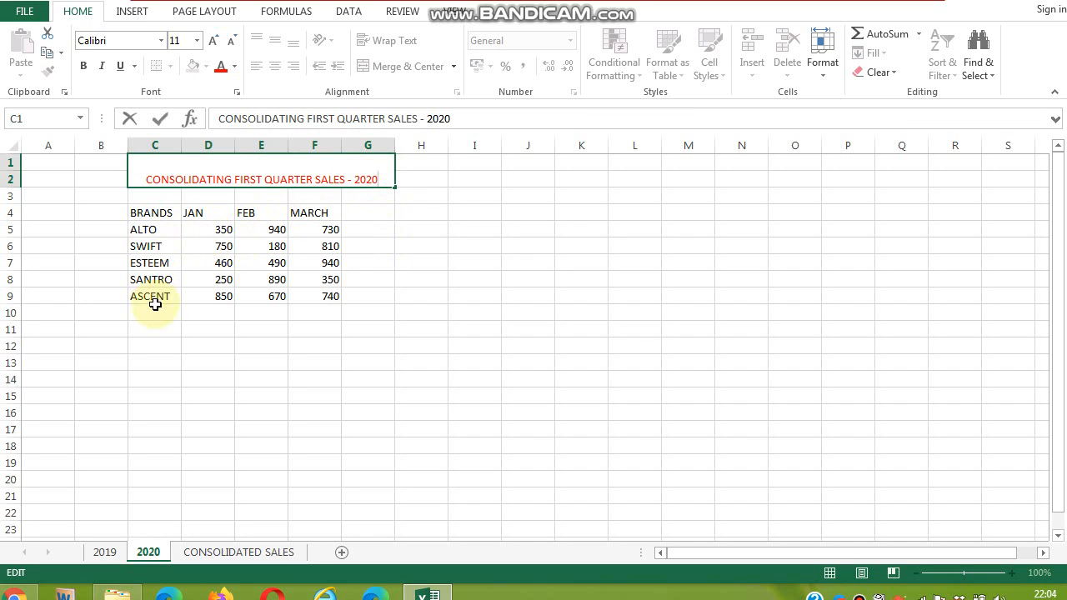
- Compare the tables on the CONSOLIDATED SALES, 2019 and 2020 sheets
{"action": "left_click", "coordinate": [239, 552]}
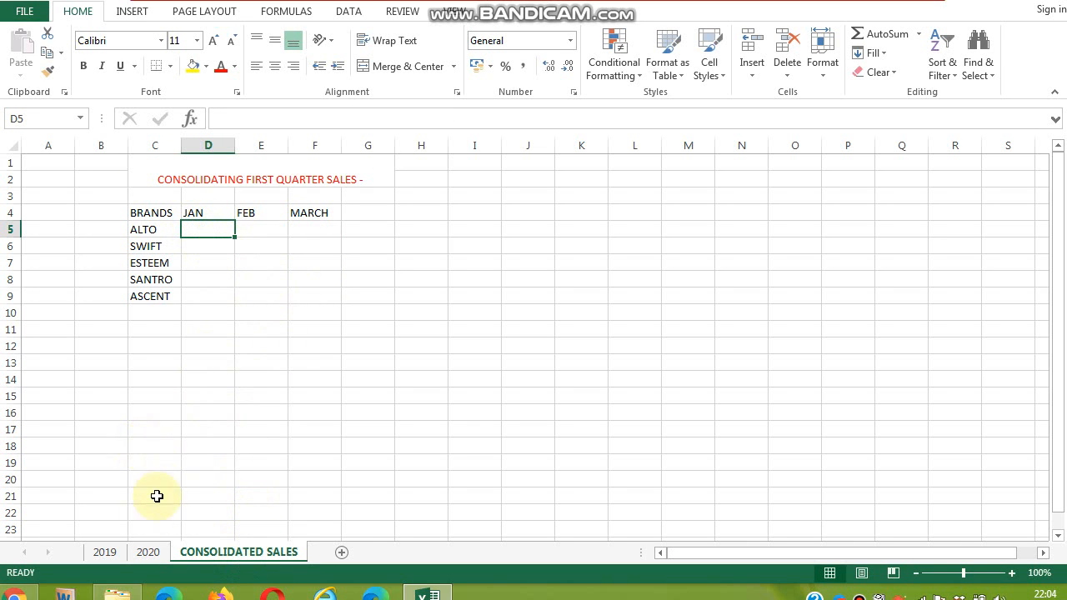
{"action": "left_click", "coordinate": [102, 552]}
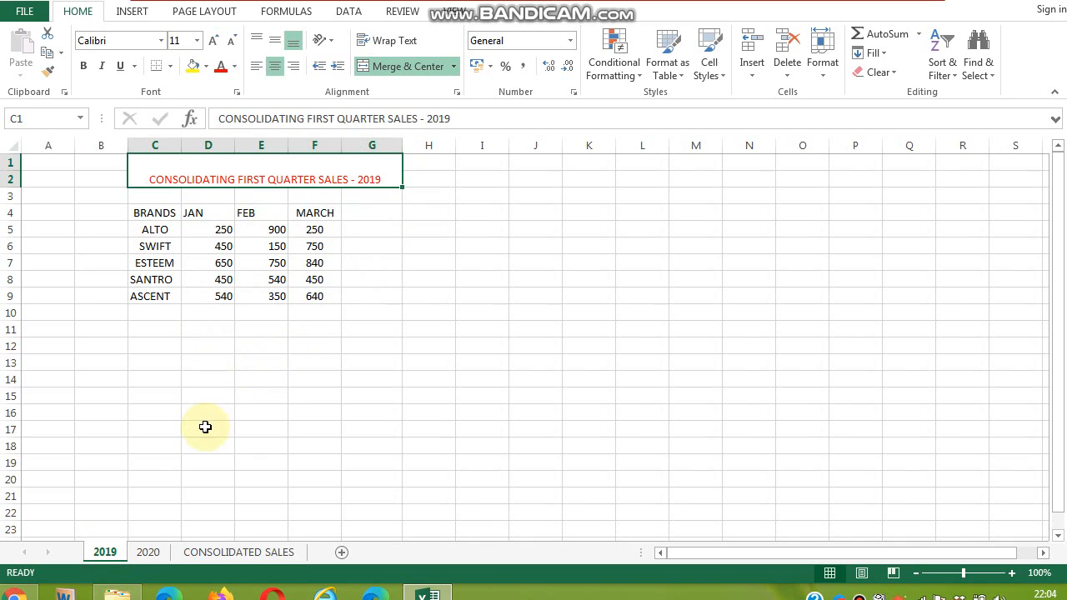
{"action": "left_click", "coordinate": [238, 553]}
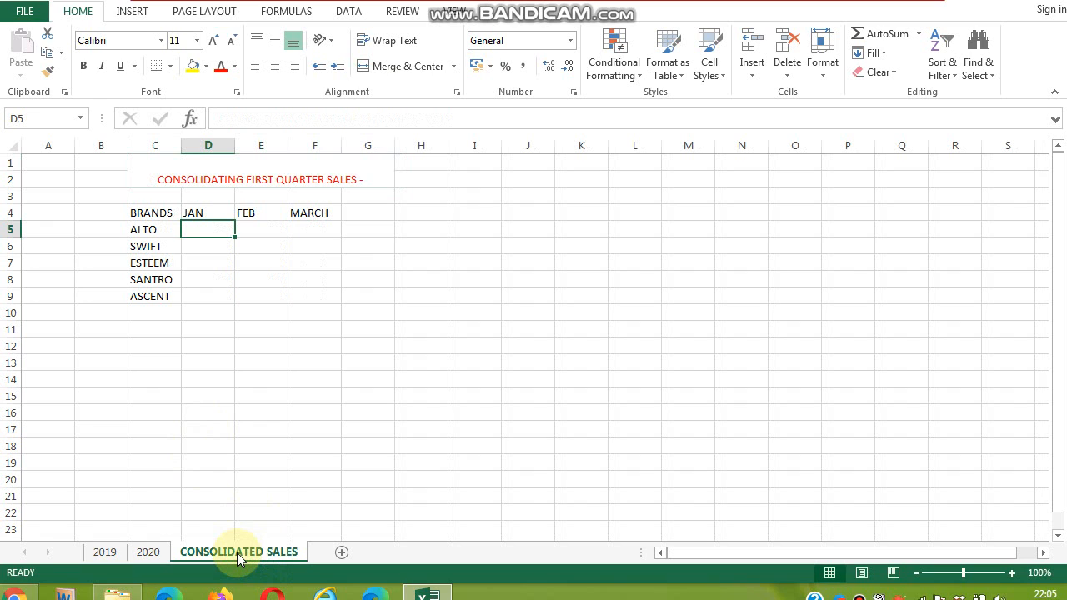
{"action": "left_click", "coordinate": [105, 553]}
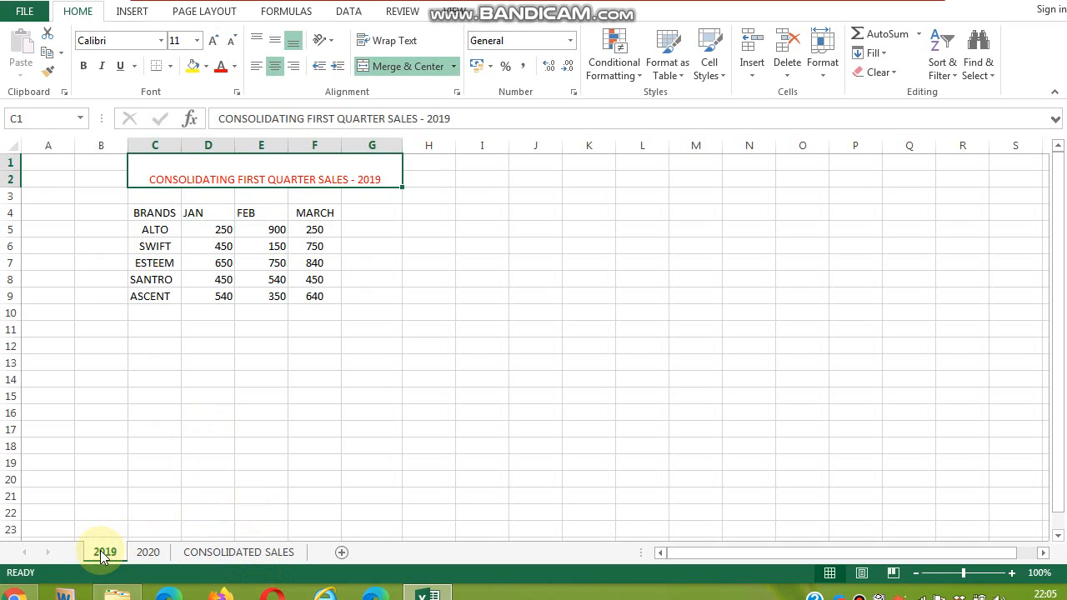
{"action": "left_click", "coordinate": [148, 553]}
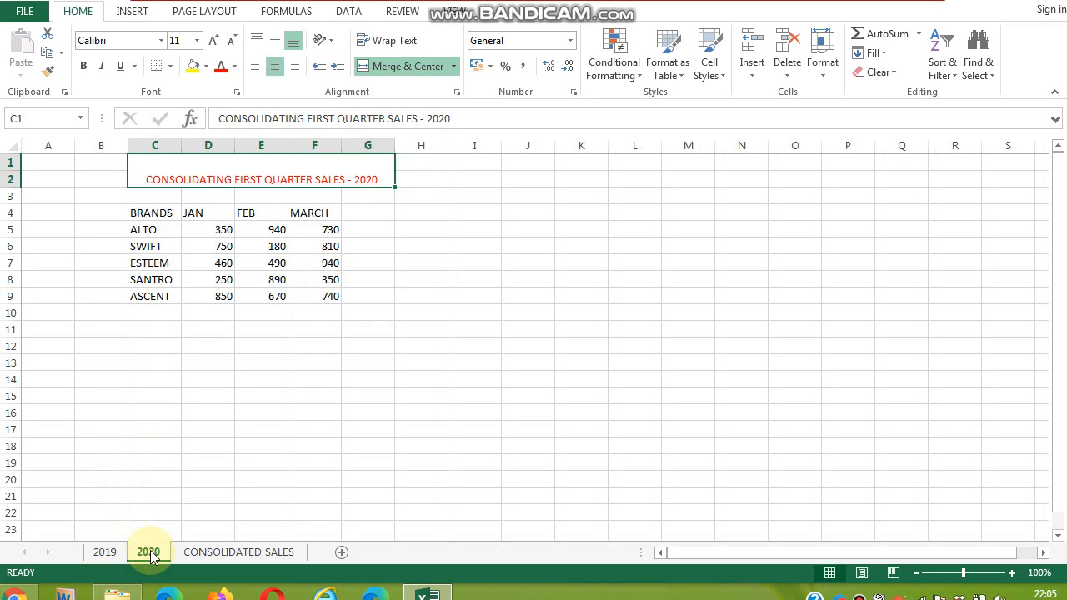
{"action": "left_click", "coordinate": [256, 552]}
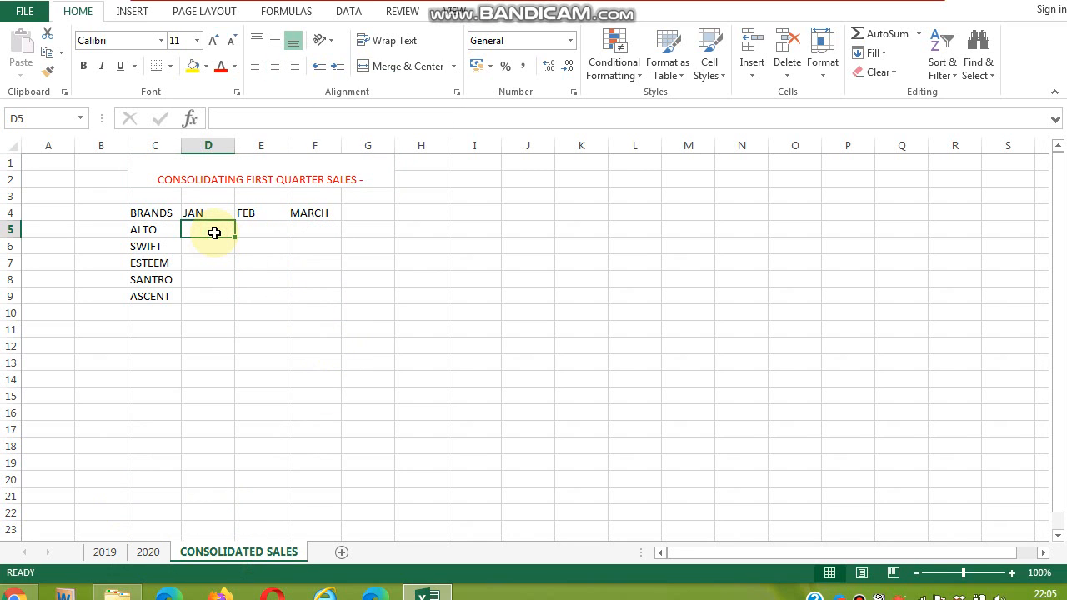
- Open the Consolidate dialog with the Sum function and add the 2019 sheet's range D5:F9 as a reference
{"action": "double_click", "coordinate": [215, 234]}
{"action": "left_click", "coordinate": [215, 233]}
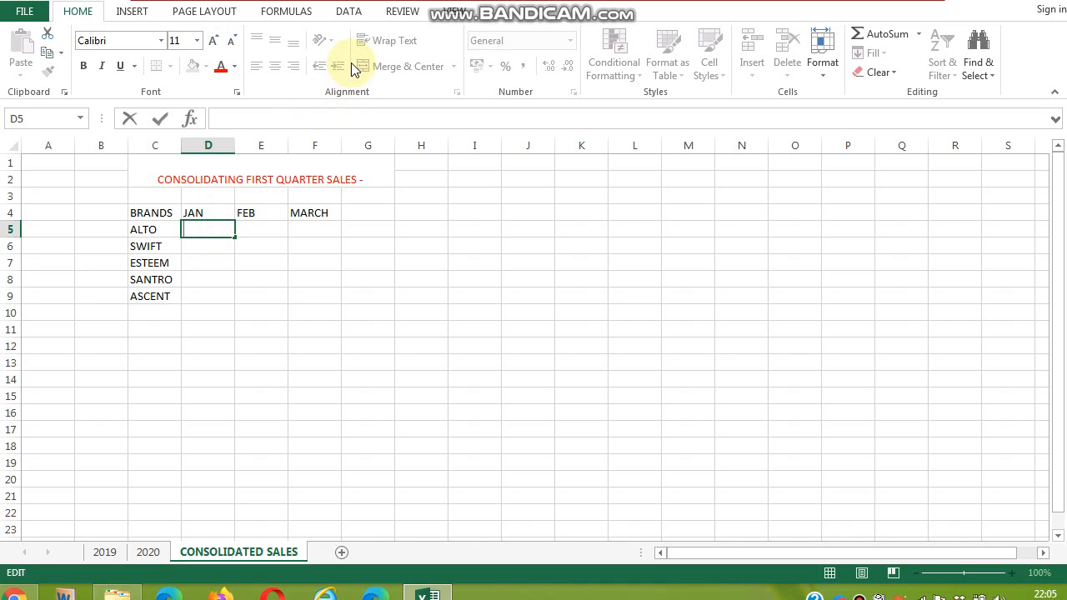
{"action": "left_click", "coordinate": [348, 14]}
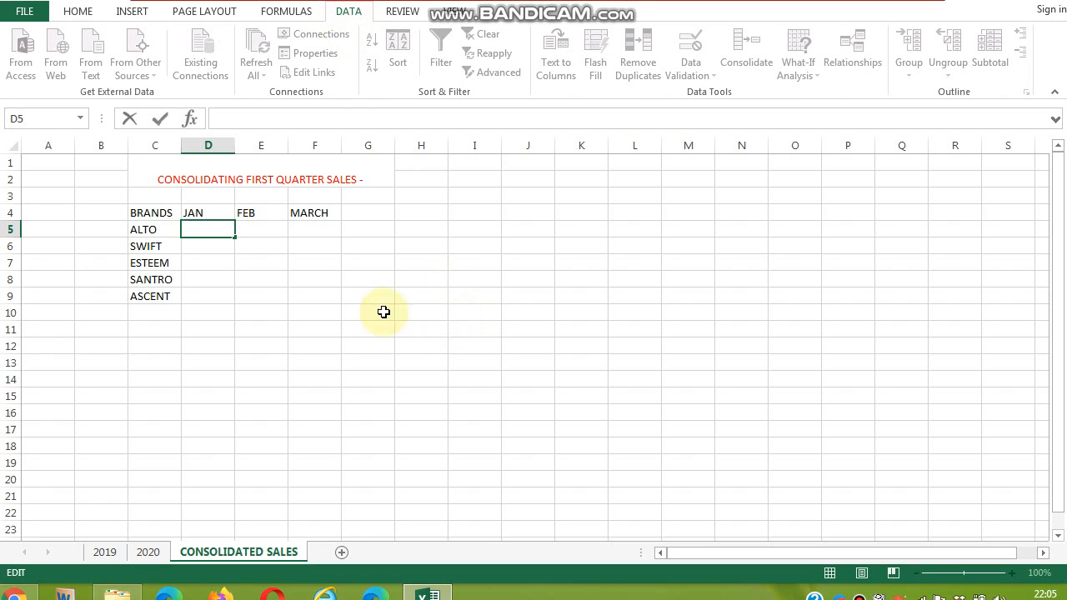
{"action": "left_click", "coordinate": [261, 229]}
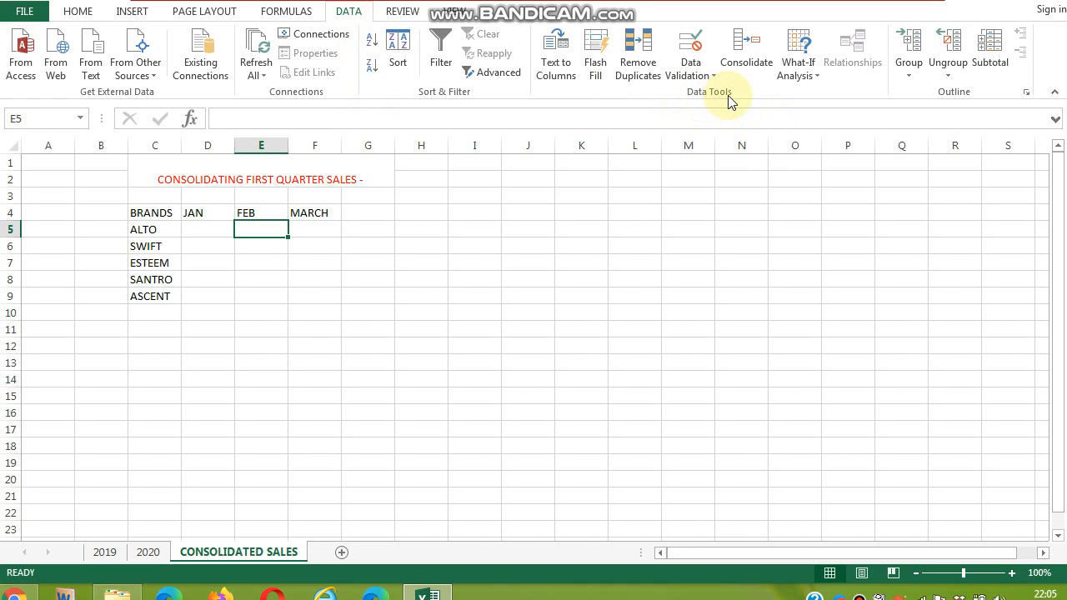
{"action": "left_click", "coordinate": [755, 58]}
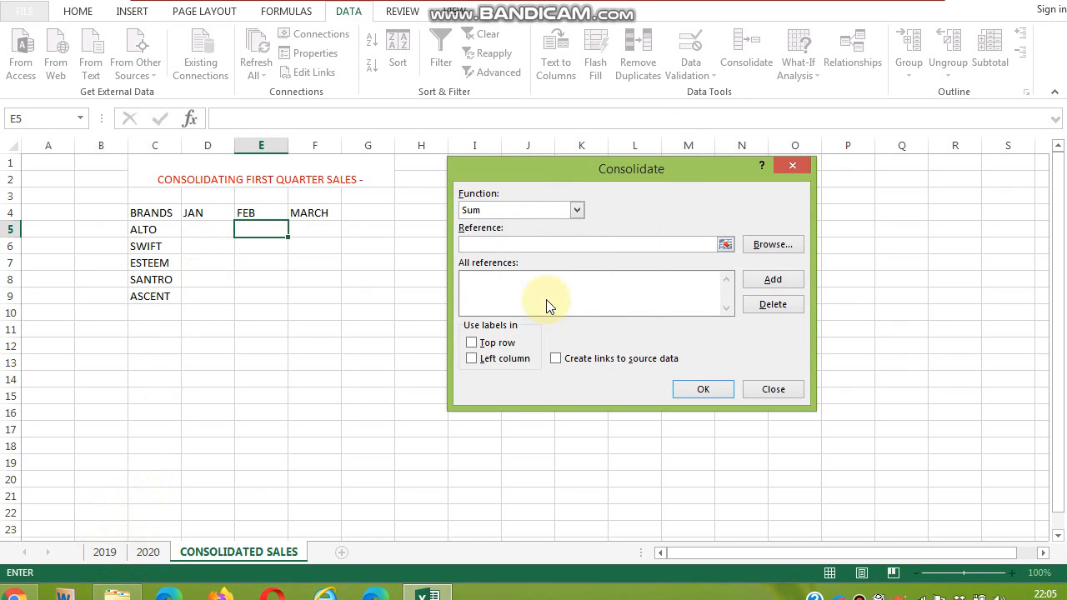
{"action": "left_click", "coordinate": [577, 210]}
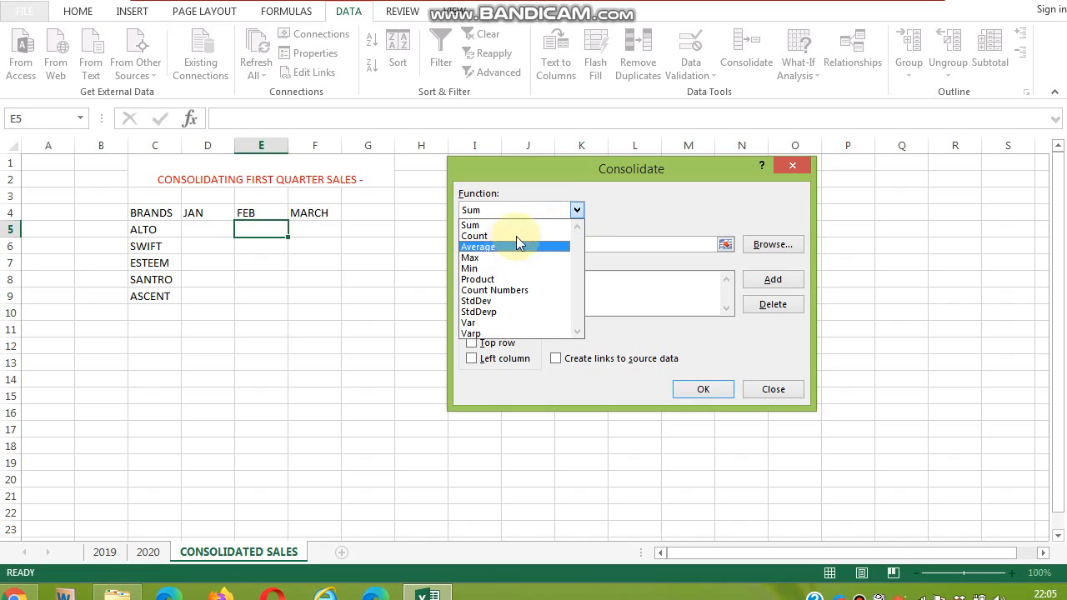
{"action": "left_click", "coordinate": [601, 212]}
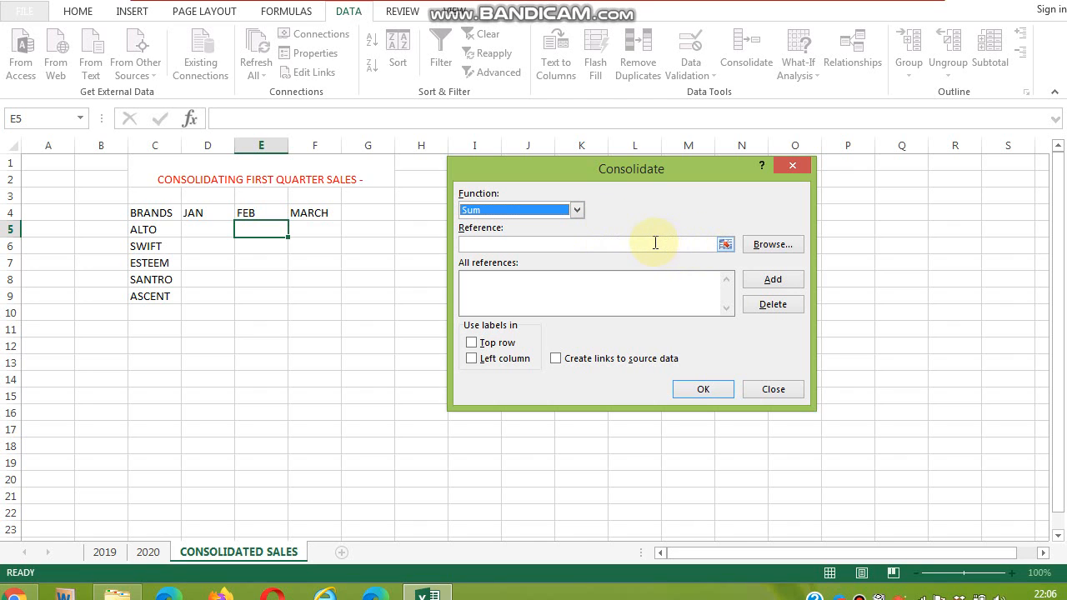
{"action": "left_click", "coordinate": [724, 245]}
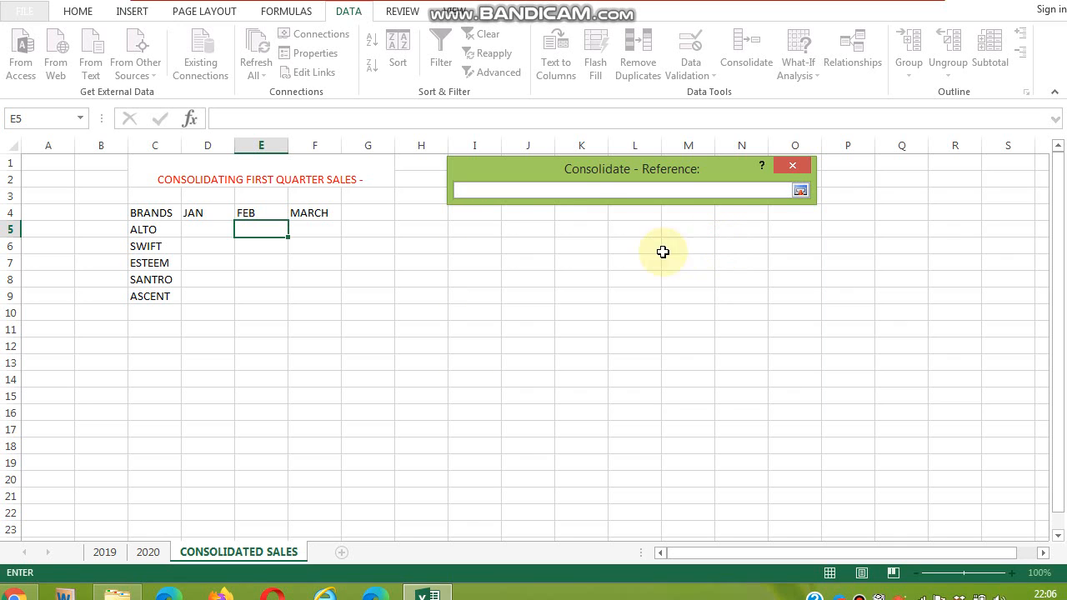
{"action": "left_click", "coordinate": [105, 553]}
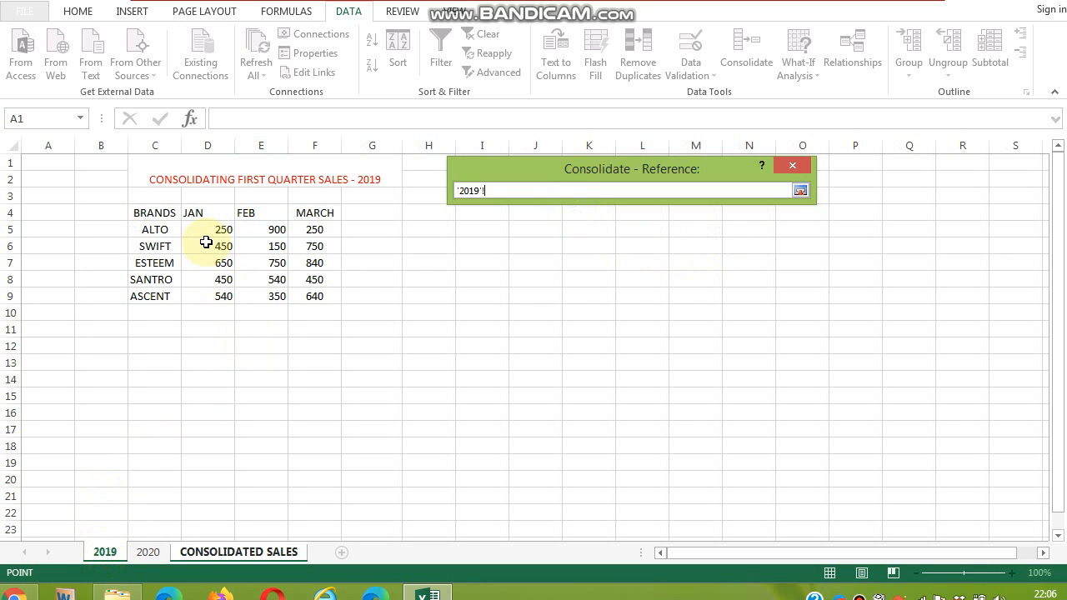
{"action": "left_click_drag", "start_coordinate": [195, 227], "coordinate": [302, 292]}
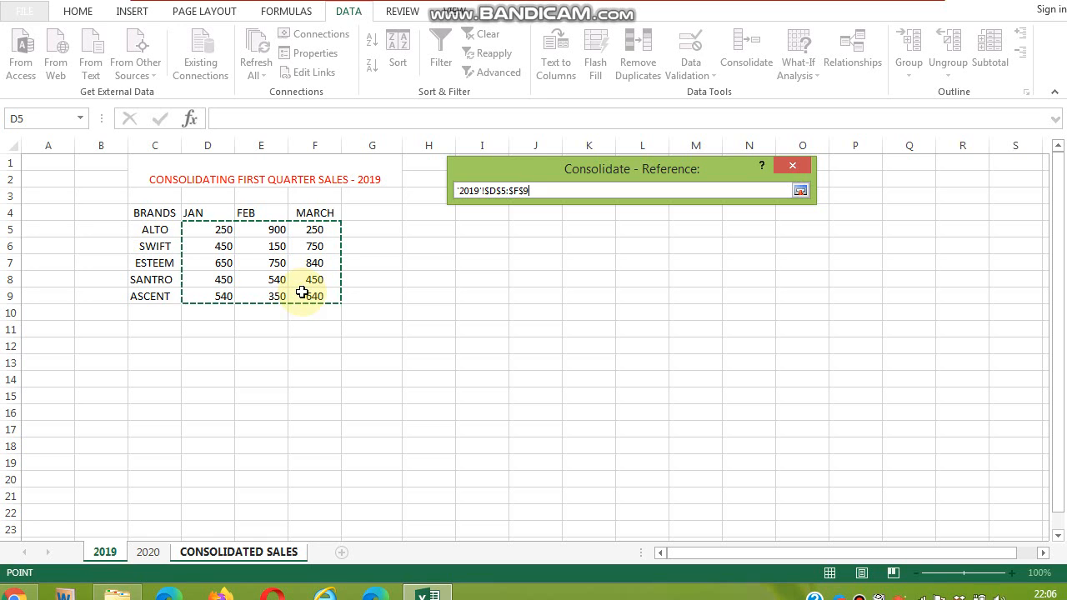
{"action": "left_click", "coordinate": [801, 191]}
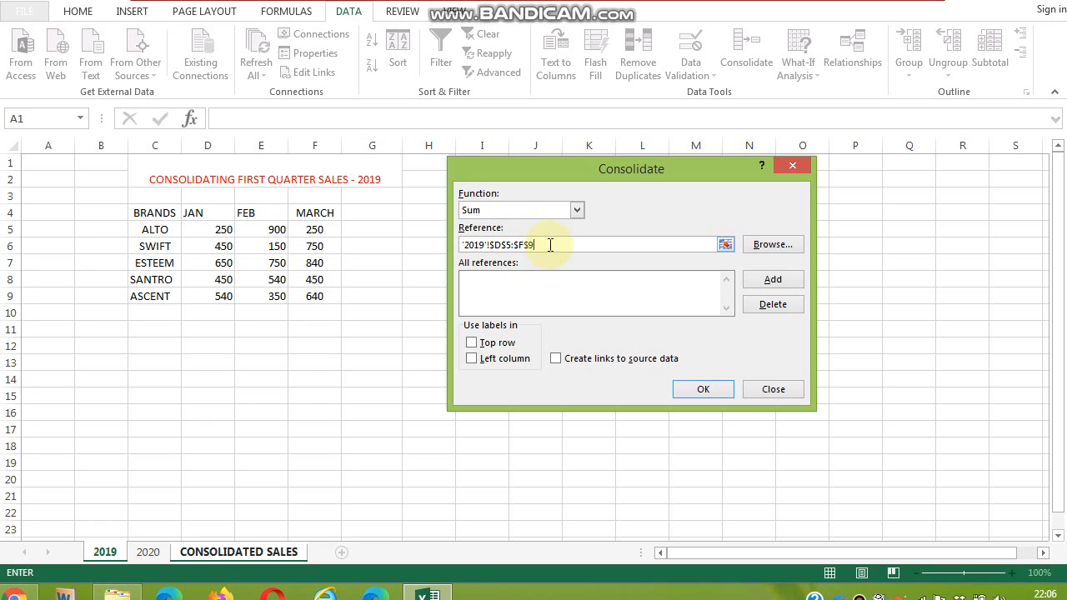
{"action": "left_click", "coordinate": [771, 280]}
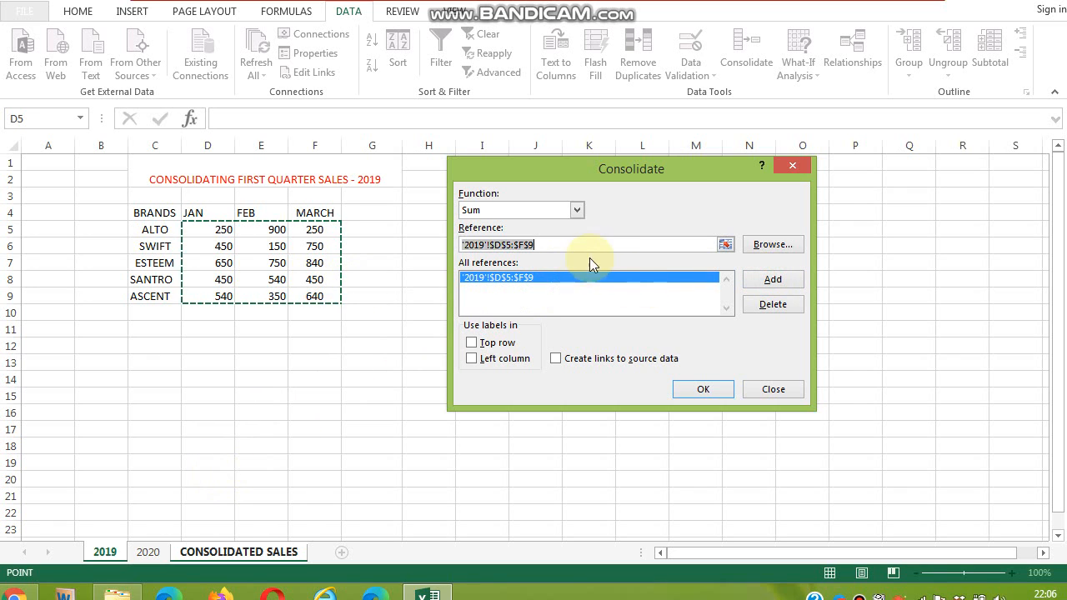
- Add the 2020 sheet's range D5:F9 as a second consolidation reference
{"action": "left_click", "coordinate": [725, 245]}
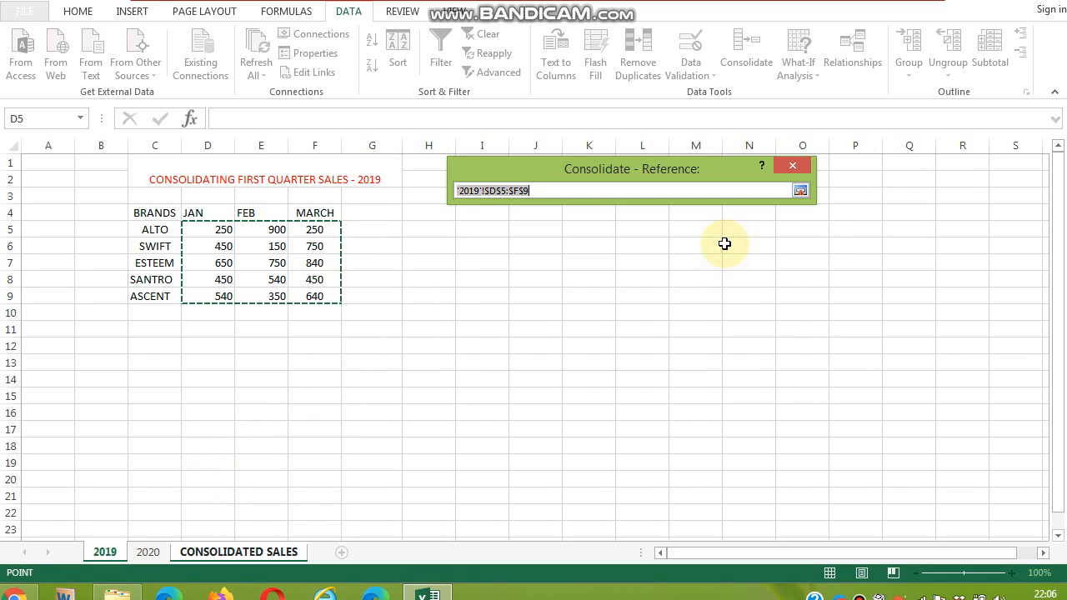
{"action": "left_click", "coordinate": [150, 553]}
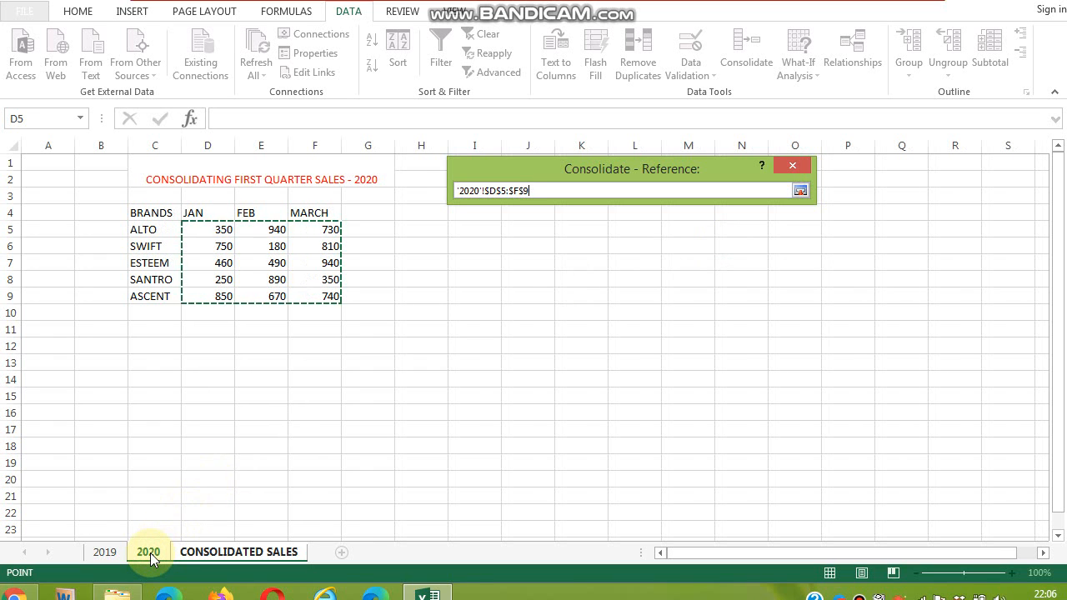
{"action": "left_click_drag", "start_coordinate": [210, 232], "coordinate": [307, 289]}
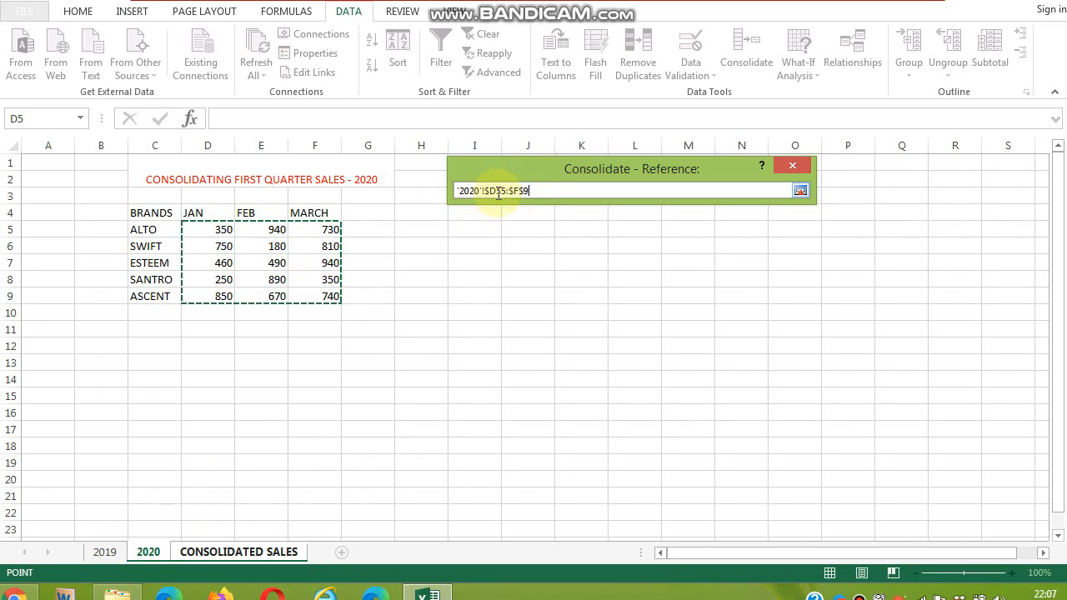
{"action": "left_click", "coordinate": [800, 190]}
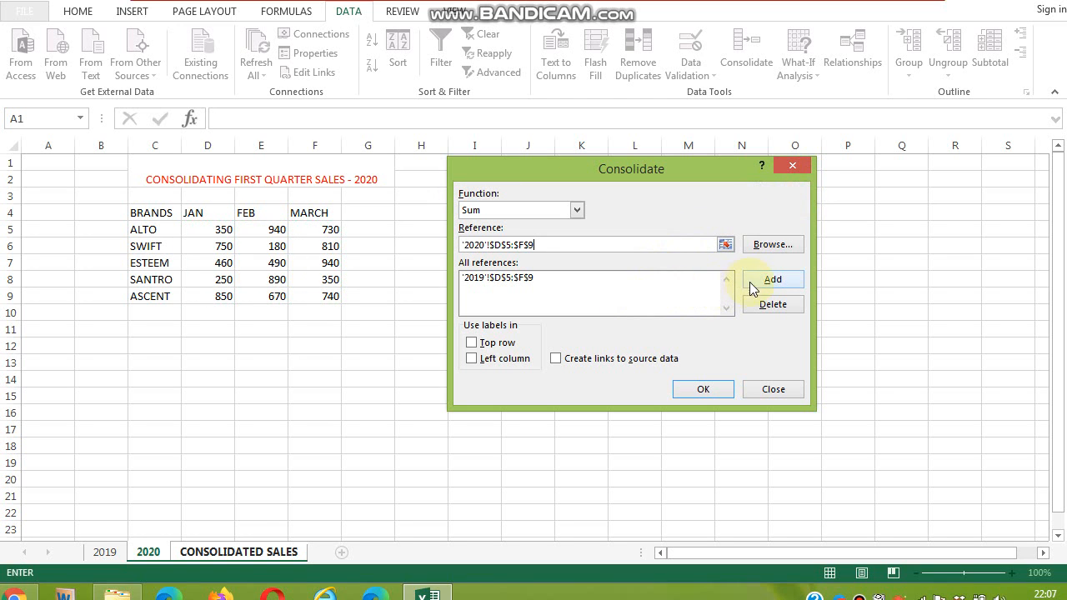
{"action": "left_click", "coordinate": [773, 280]}
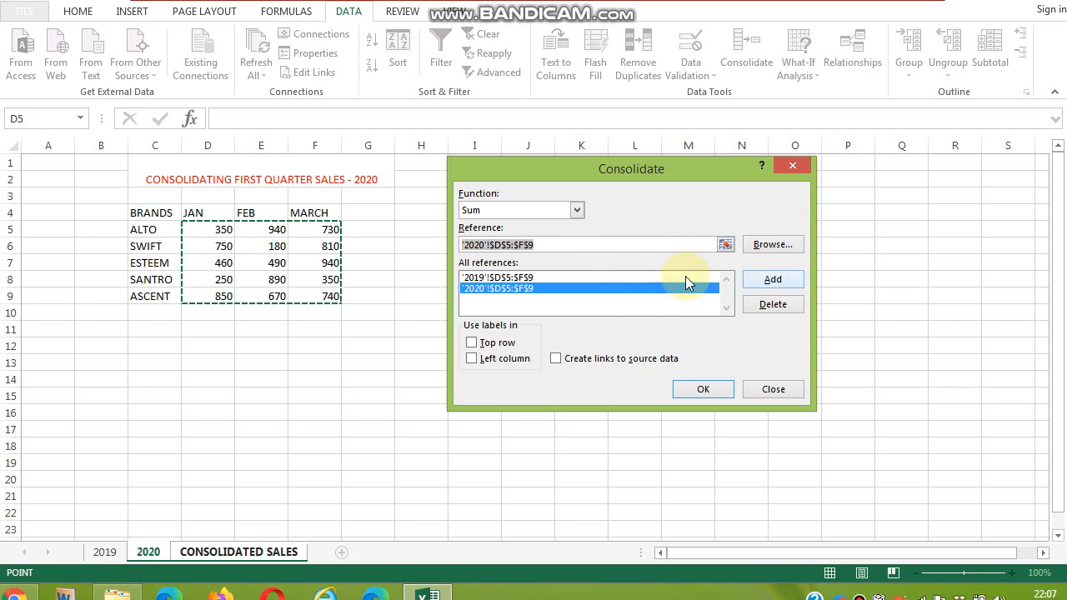
- Consolidate both references into the CONSOLIDATED SALES sheet starting at cell D5
{"action": "left_click", "coordinate": [236, 555]}
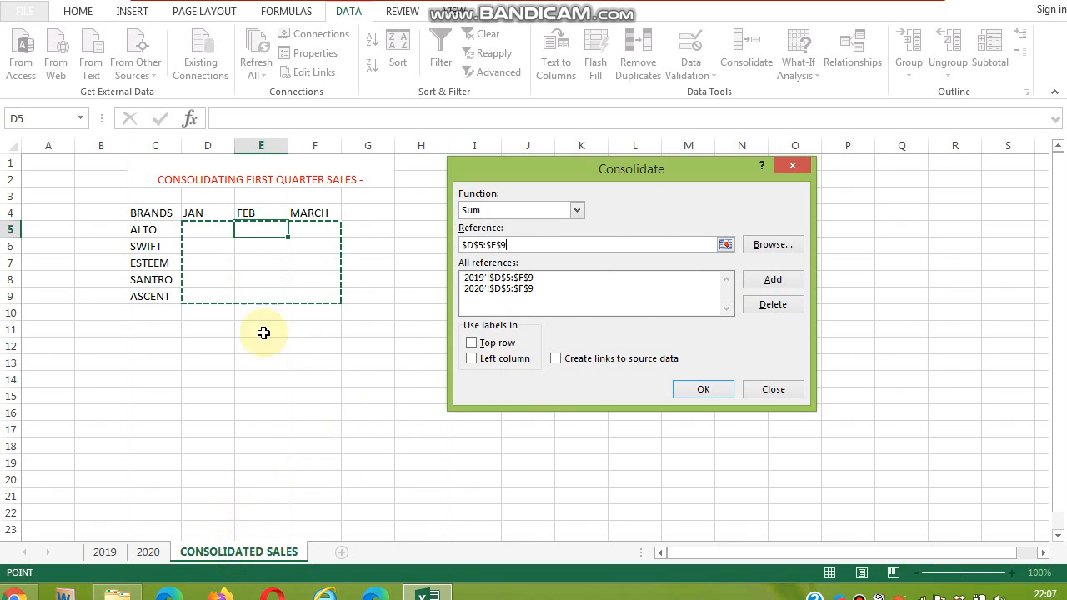
{"action": "left_click", "coordinate": [209, 231]}
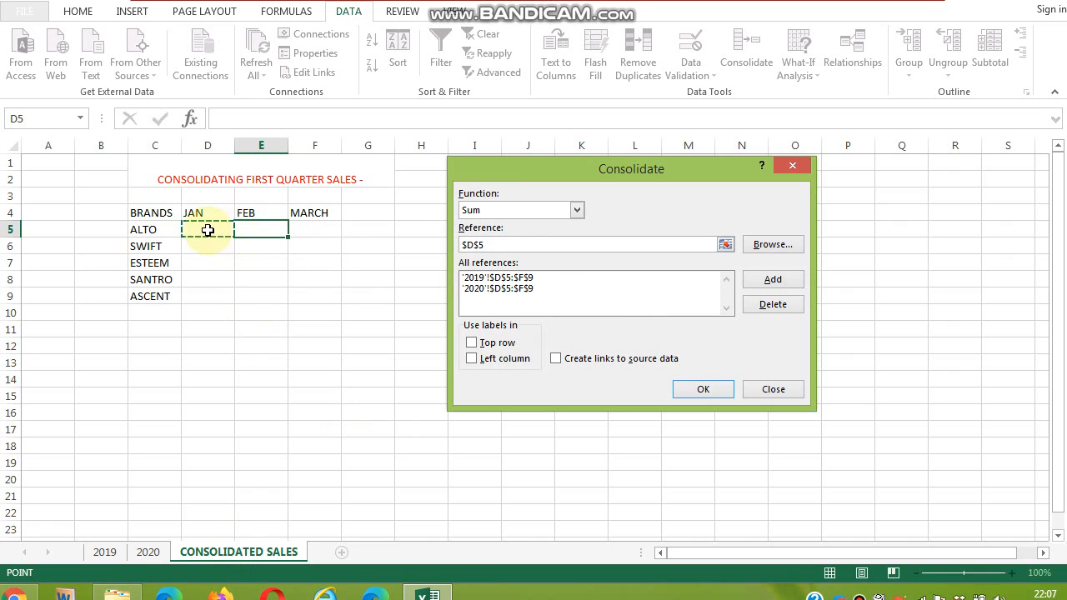
{"action": "left_click", "coordinate": [704, 390]}
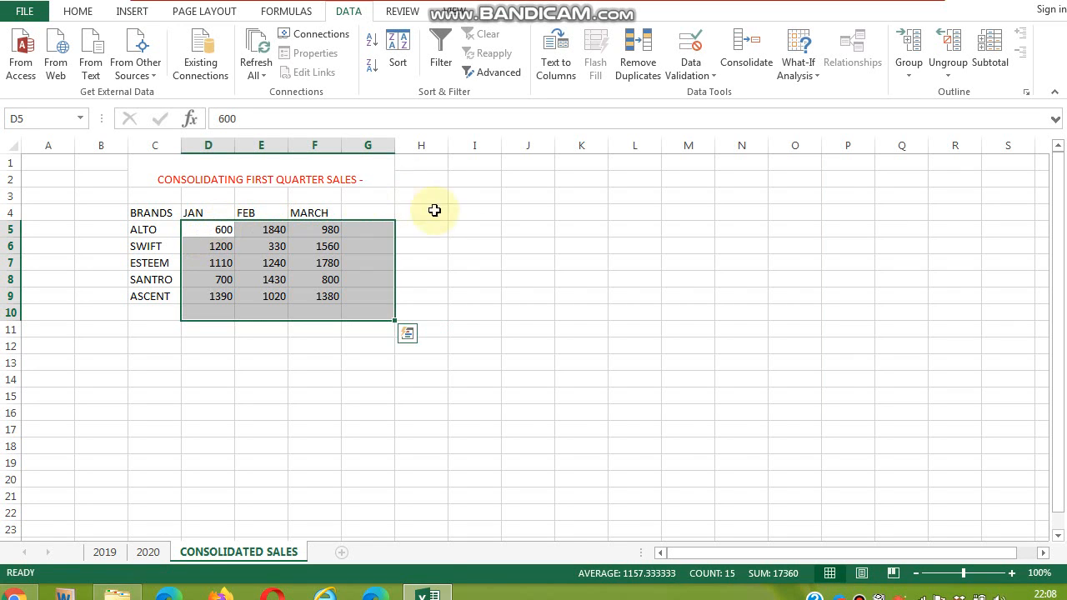
{"action": "left_click", "coordinate": [365, 367]}
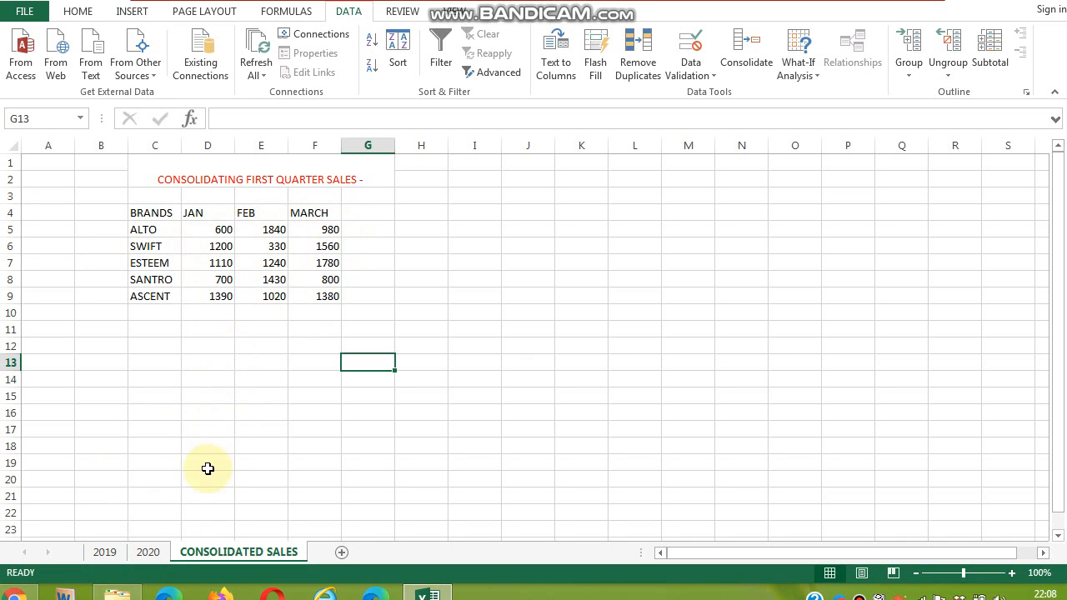
- Review the 2019 and 2020 sheets against the consolidated totals on the CONSOLIDATED SALES sheet
{"action": "left_click", "coordinate": [104, 552]}
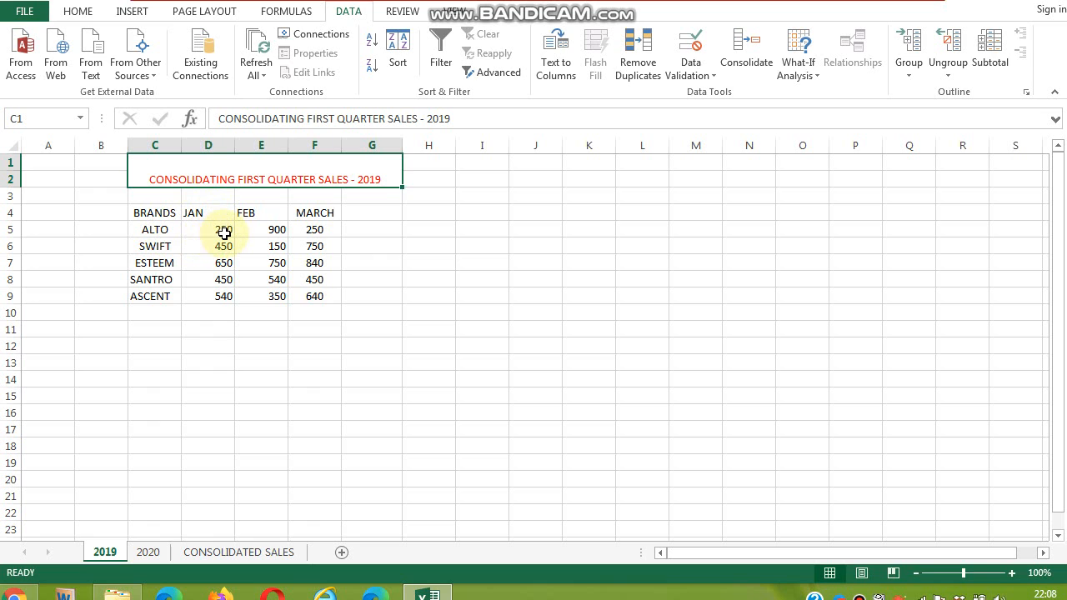
{"action": "left_click", "coordinate": [148, 552]}
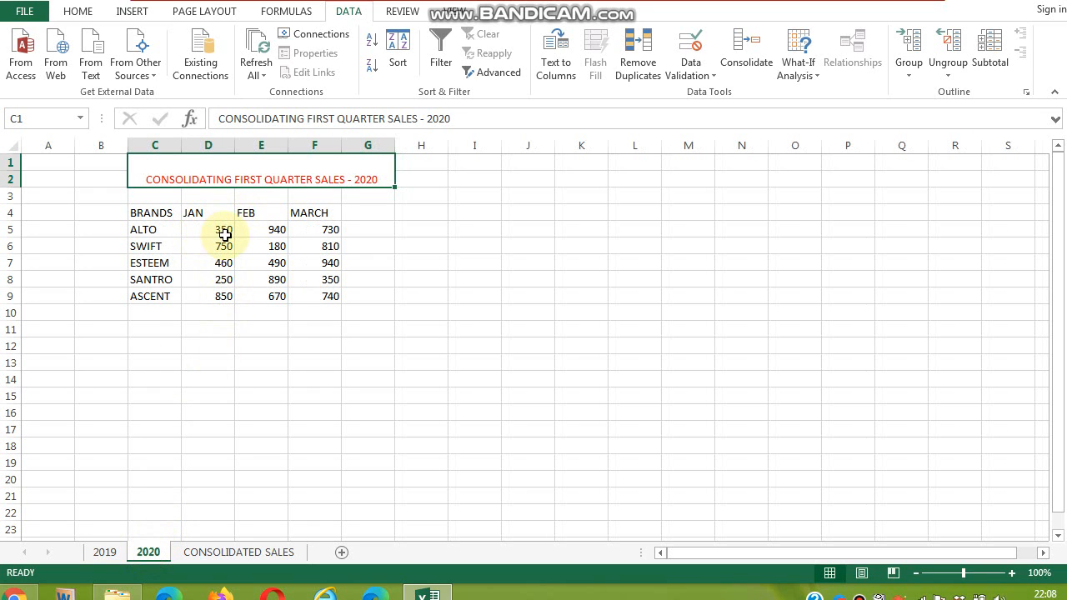
{"action": "left_click", "coordinate": [239, 552]}
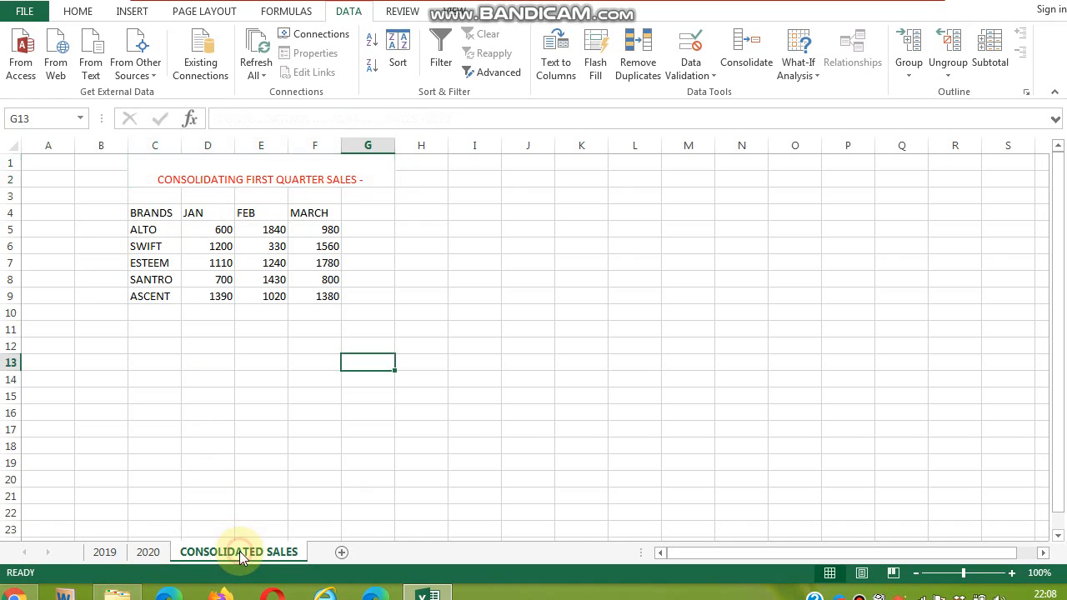